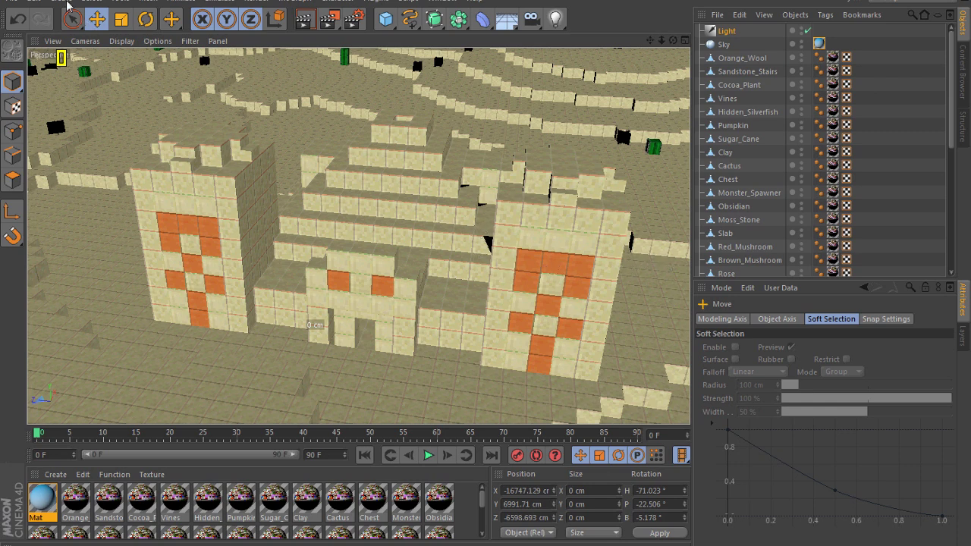
Add a camera object to the scene
click(65, 2)
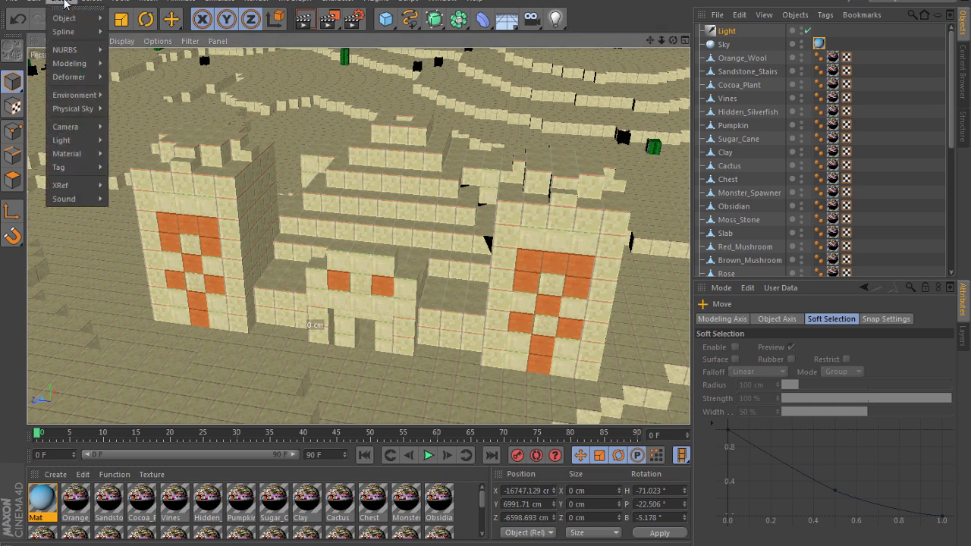
mouse_move(82, 126)
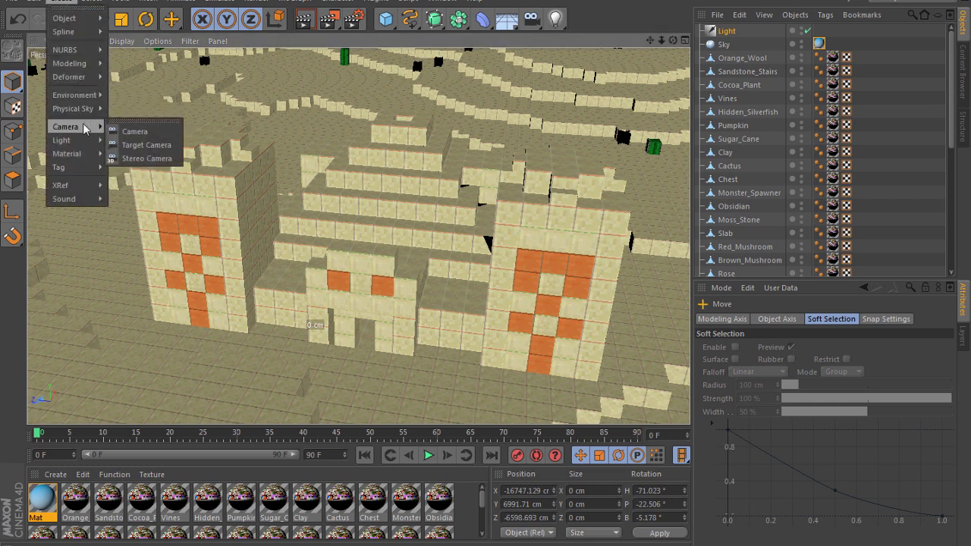
click(129, 132)
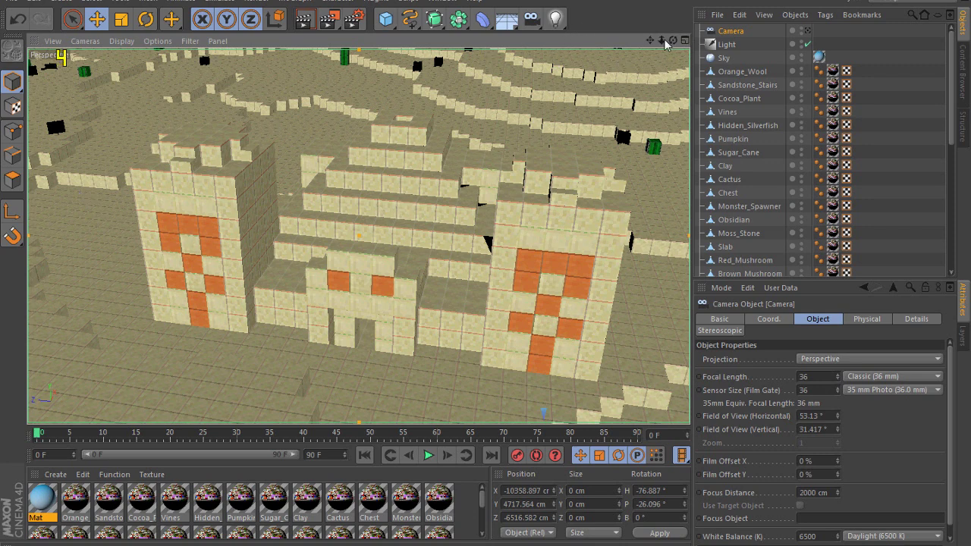
Examine the new camera's placement relative to the desert temple from outside, checking the light and camera objects
drag(661, 40, 577, 40)
click(725, 44)
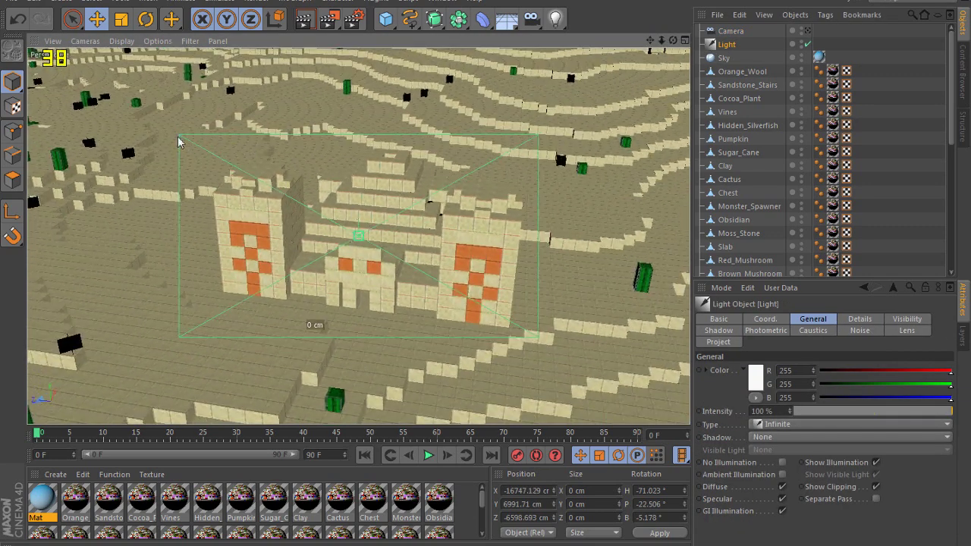
drag(671, 40, 729, 14)
click(712, 31)
mouse_move(672, 40)
mouse_down()
mouse_move(766, 41)
mouse_move(659, 50)
mouse_up()
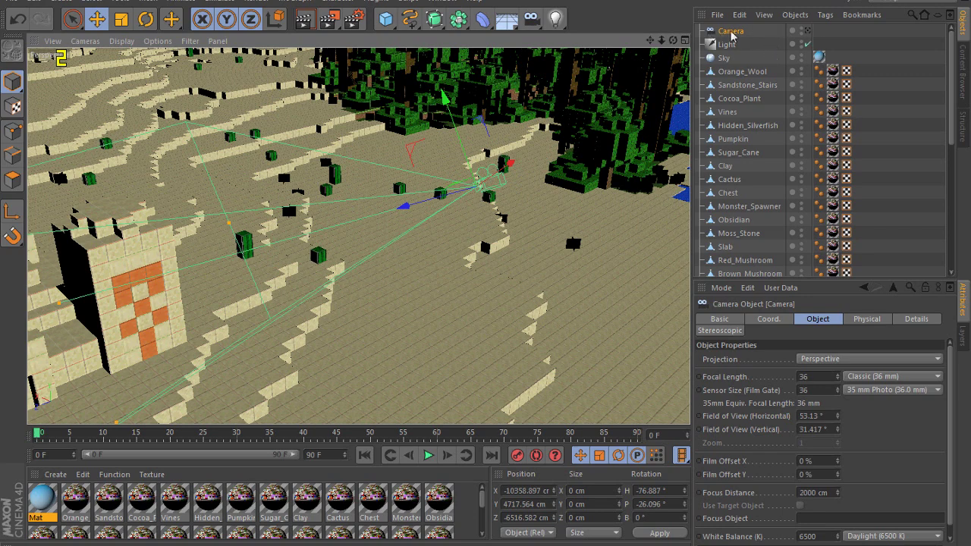
Look through the camera, move it in close to the temple's stepped roof, and return to the default editor view
click(808, 30)
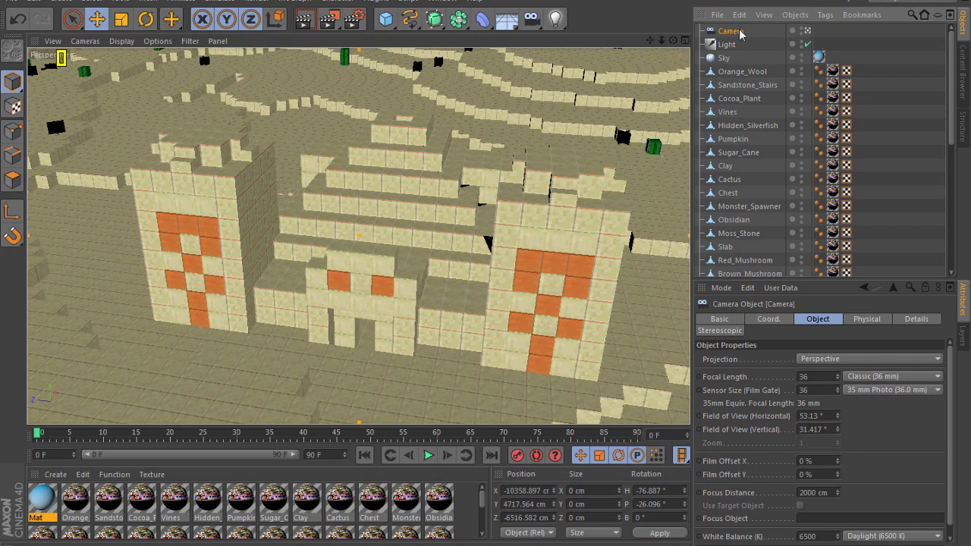
drag(662, 41, 662, 42)
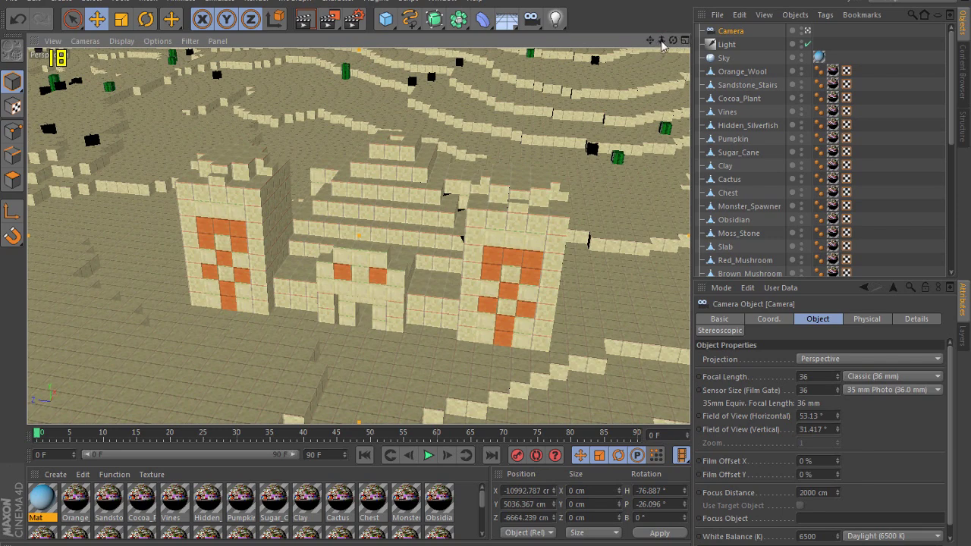
drag(673, 41, 762, 43)
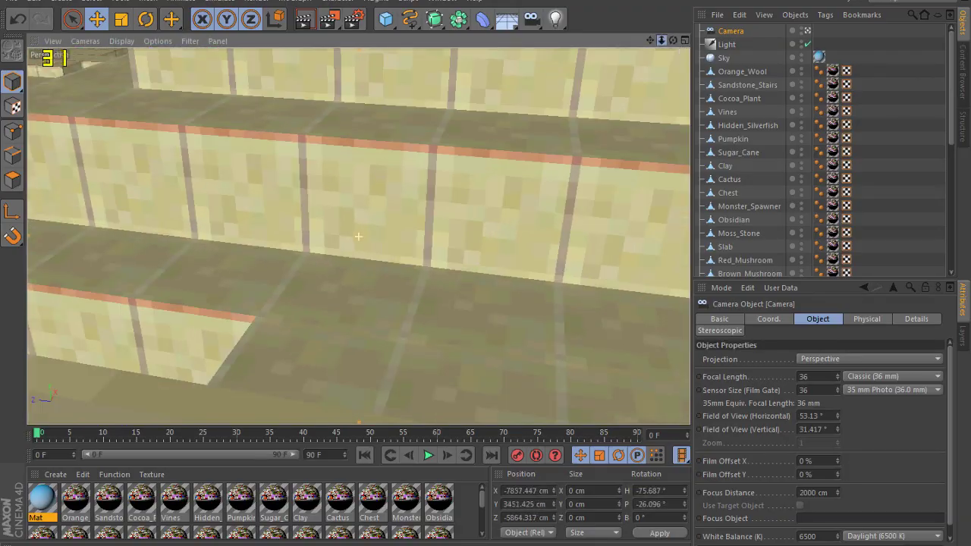
click(807, 31)
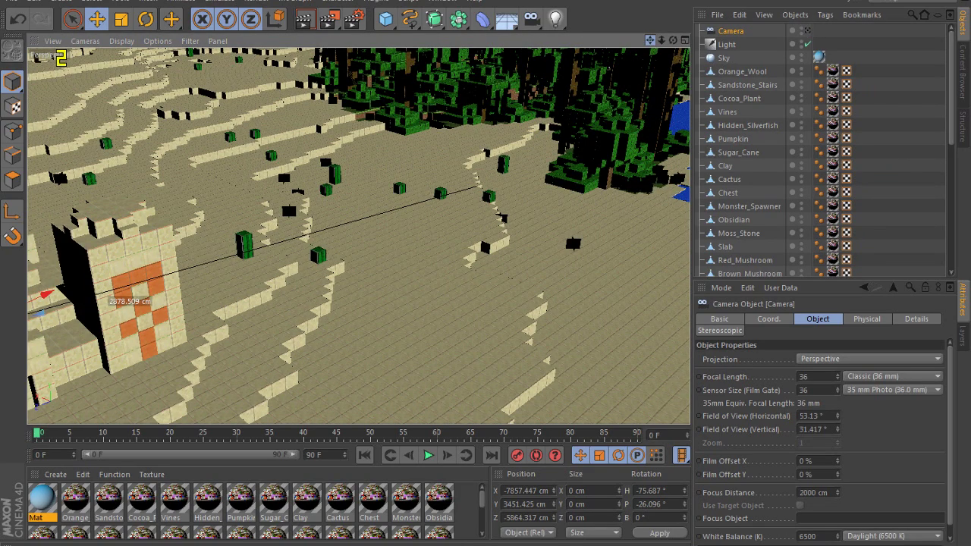
click(807, 31)
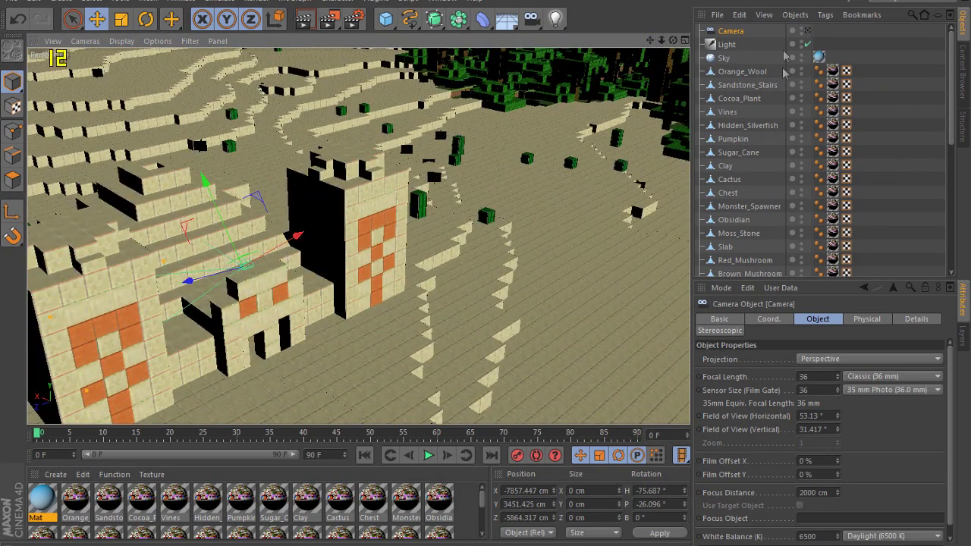
Look through the camera and place it facing the temple front at about X -10727, Y 4239, Z -6050 cm, pitch about -17.7°
click(808, 32)
mouse_move(661, 40)
mouse_down()
mouse_move(622, 40)
mouse_move(671, 44)
mouse_move(646, 41)
mouse_move(660, 50)
mouse_up()
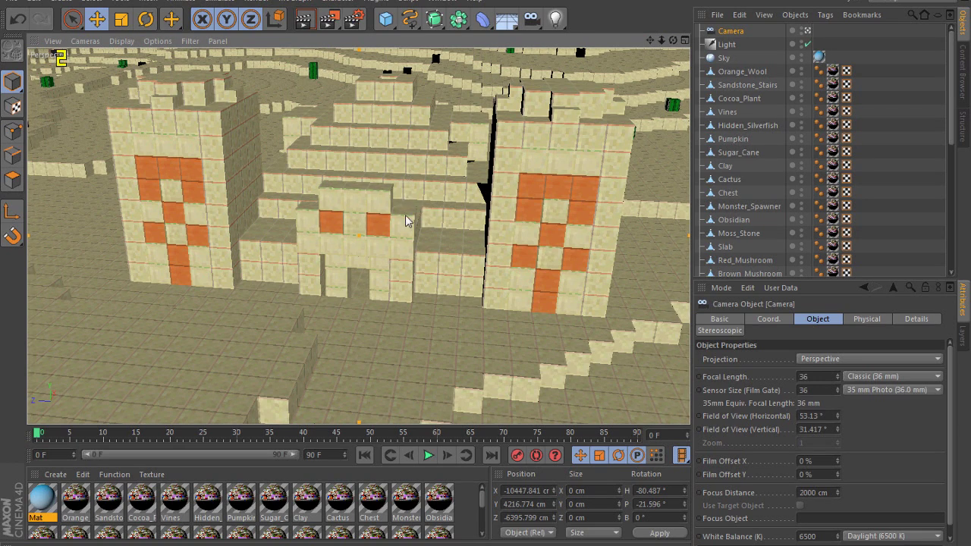
drag(650, 40, 14, 179)
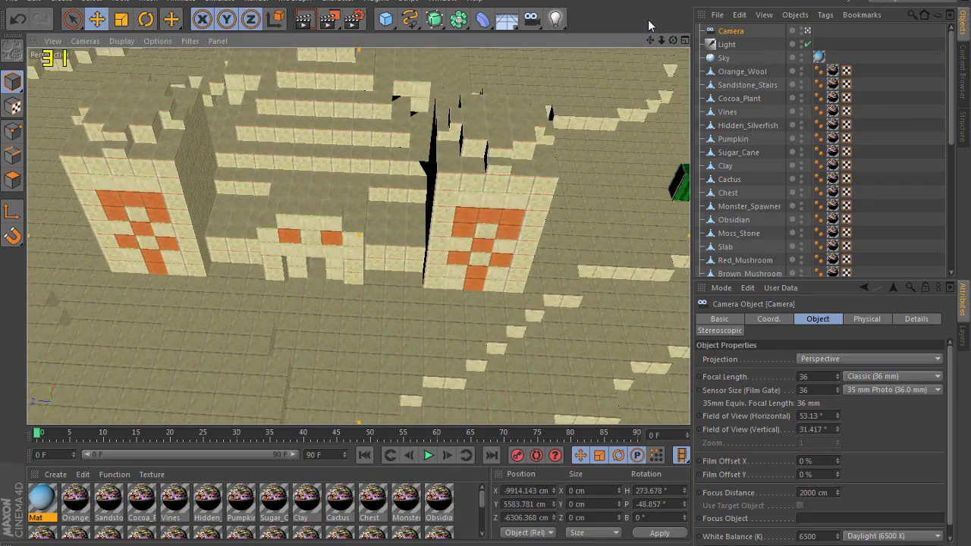
drag(651, 40, 657, 68)
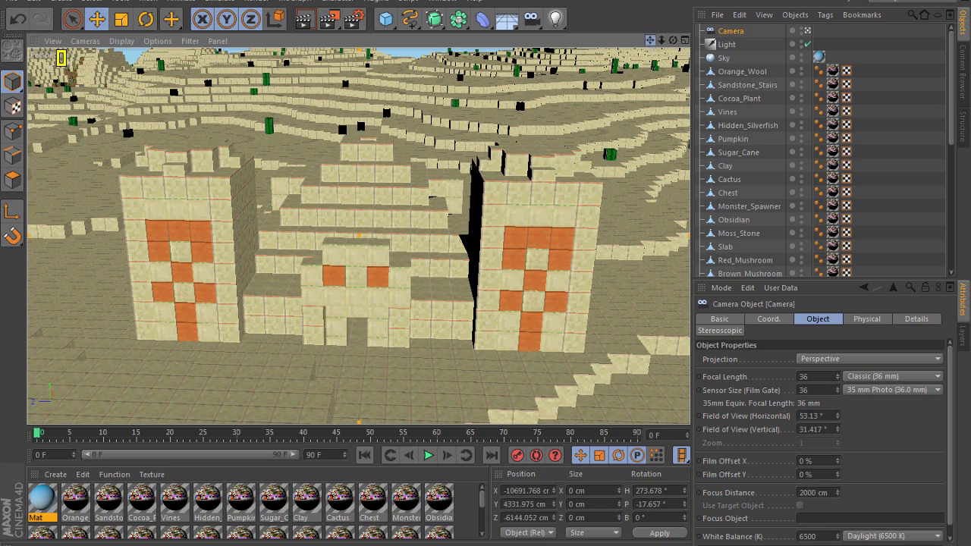
mouse_move(651, 40)
mouse_down()
mouse_move(593, 34)
mouse_move(760, 25)
mouse_move(733, 21)
mouse_move(725, 0)
mouse_move(643, 34)
mouse_move(650, 42)
mouse_up()
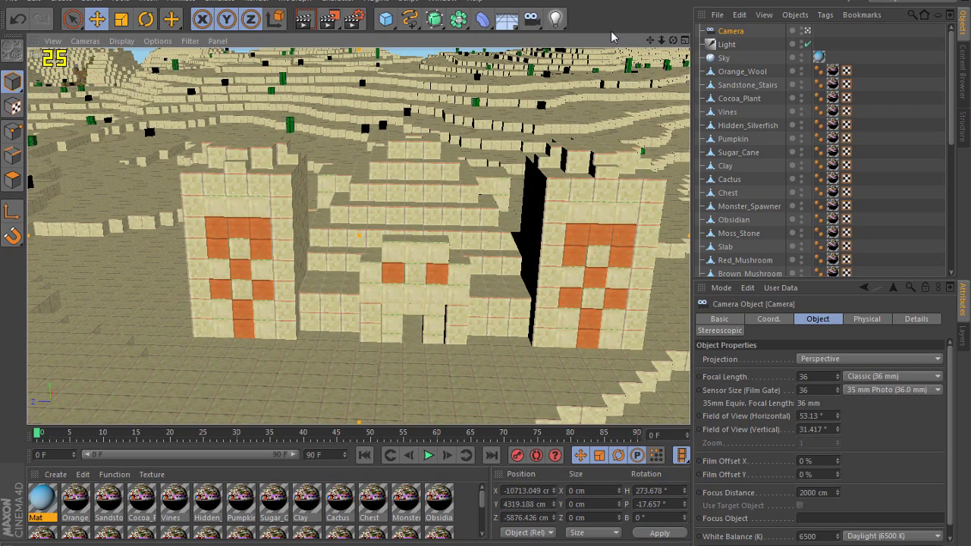
mouse_move(650, 41)
mouse_down()
mouse_move(610, 33)
mouse_move(638, 30)
mouse_move(531, 29)
mouse_move(576, 212)
mouse_move(575, 41)
mouse_move(505, 128)
mouse_move(591, 104)
mouse_move(650, 40)
mouse_move(660, 51)
mouse_move(654, 40)
mouse_up()
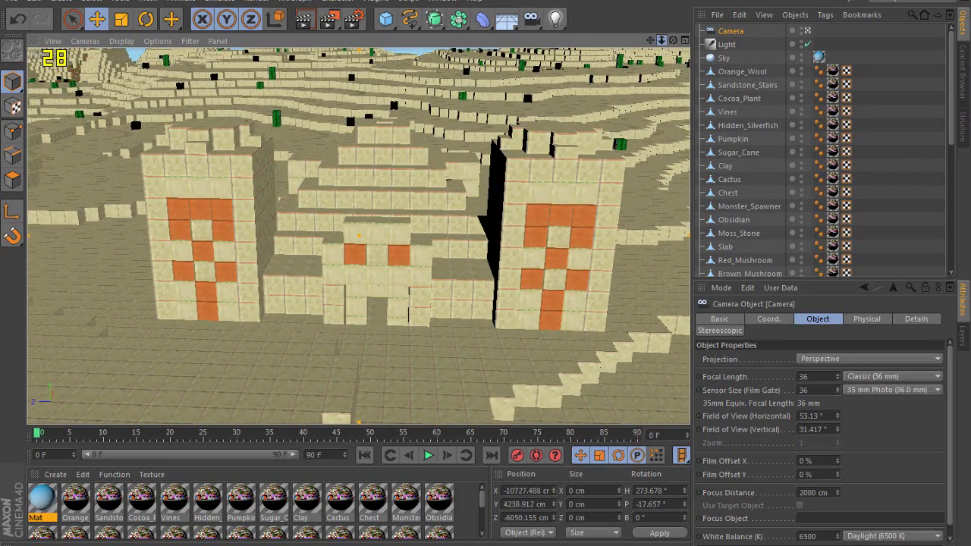
Refine the camera to about X -10698, Y 3928, Z -5924 cm, heading 270.4°, pitch -12.3°, and render the view
mouse_move(662, 40)
mouse_down()
mouse_move(642, 40)
mouse_move(673, 40)
mouse_up()
mouse_move(650, 40)
mouse_down()
mouse_move(673, 40)
mouse_move(651, 40)
mouse_up()
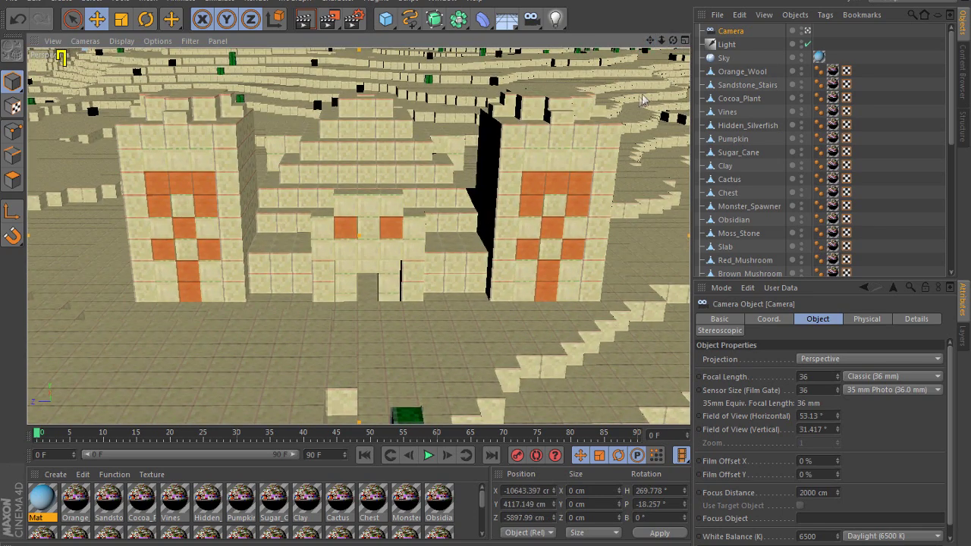
drag(673, 39, 643, 1)
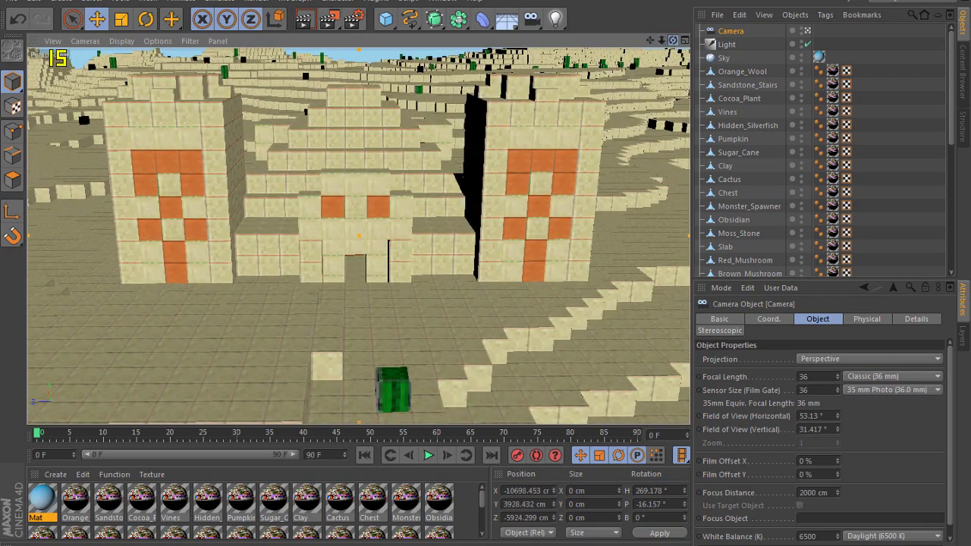
drag(673, 39, 669, 29)
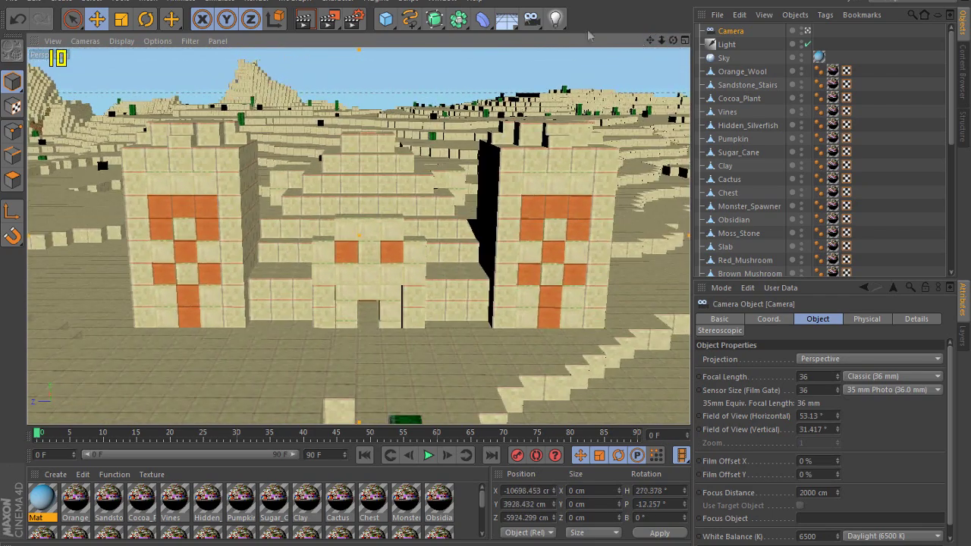
click(300, 22)
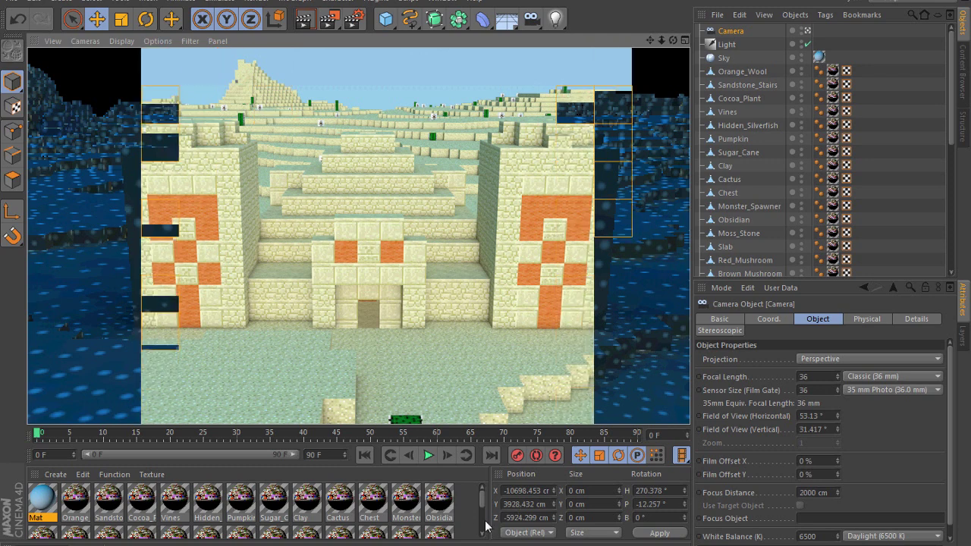
Inspect the alpha channel settings of the Dead_Bush material
mouse_move(483, 497)
mouse_down()
mouse_move(486, 522)
mouse_move(484, 514)
mouse_up()
click(247, 503)
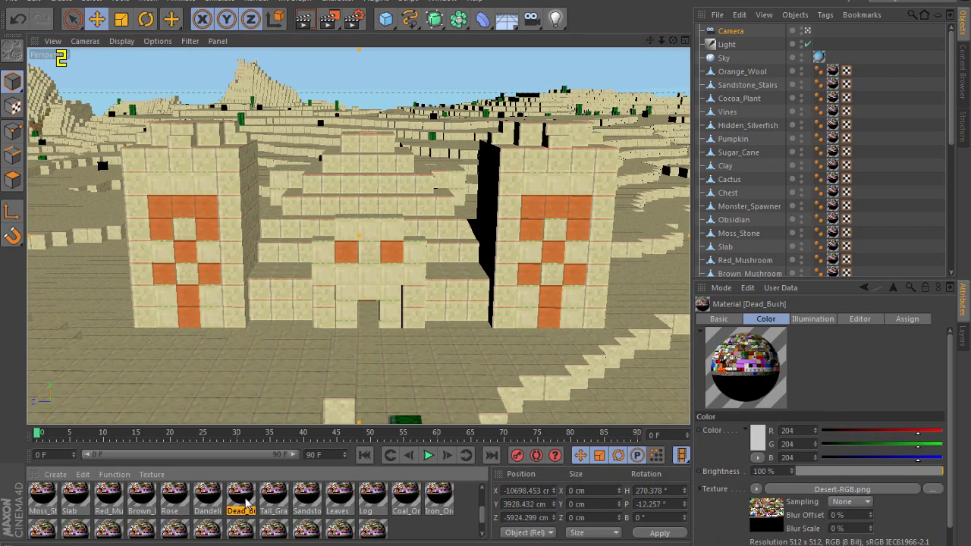
double_click(246, 503)
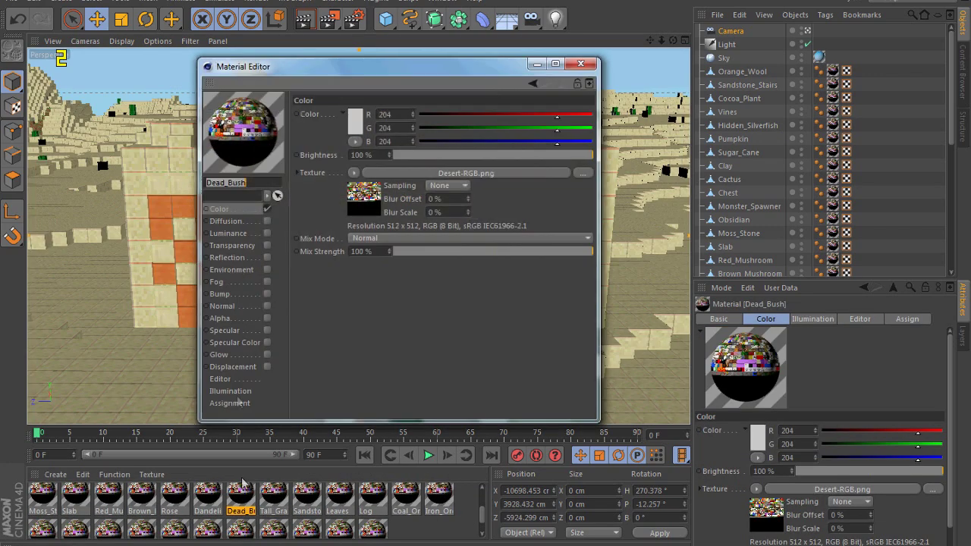
click(255, 318)
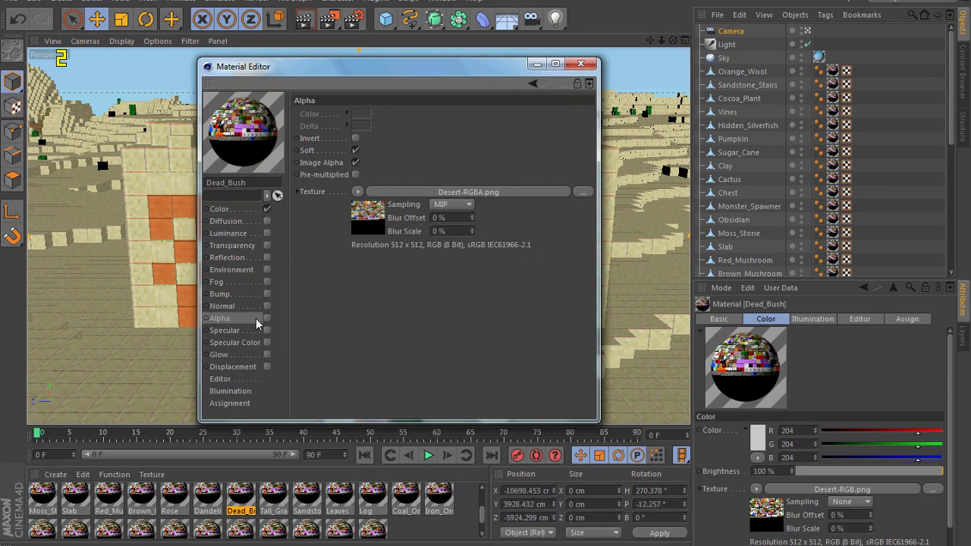
click(580, 64)
Select all block materials, leaving out the sky material Mat, and enable their Alpha channel
click(373, 529)
scroll(371, 524, up, 2)
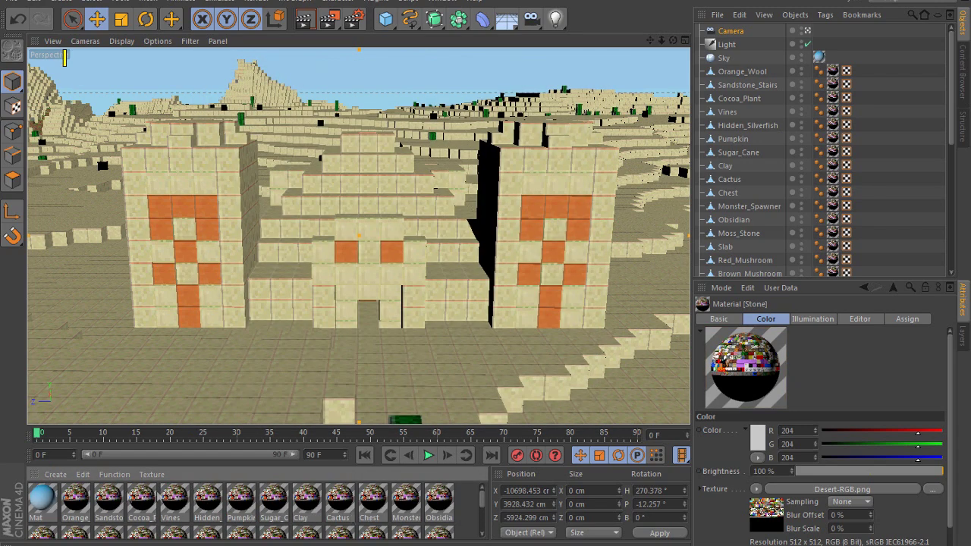
key(ctrl+a)
scroll(370, 523, down, 2)
scroll(372, 522, up, 2)
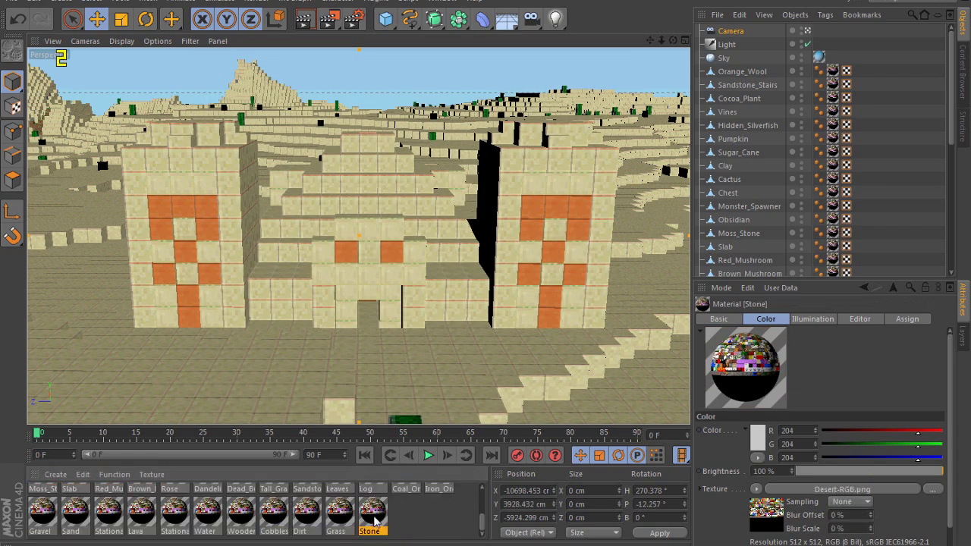
double_click(372, 508)
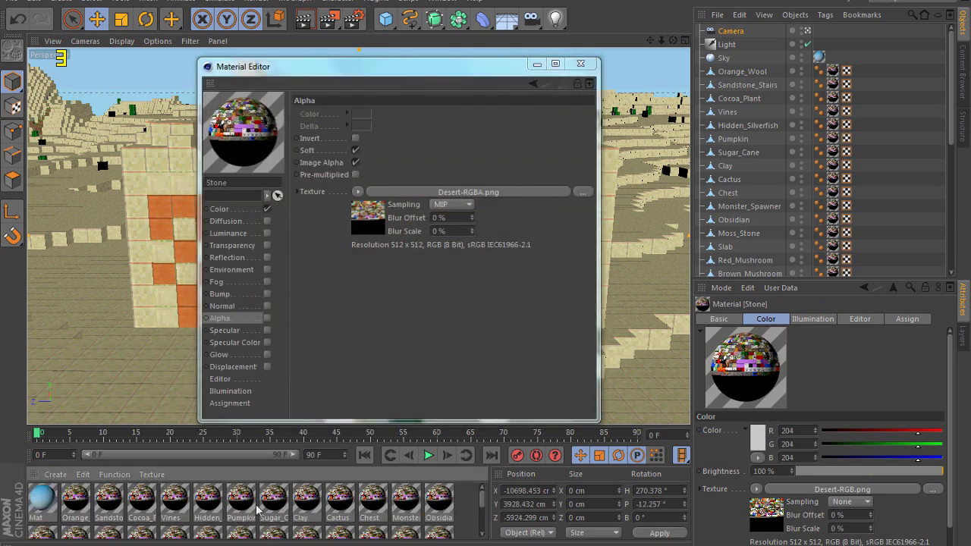
click(267, 318)
Set the alpha texture sampling to None for the selected block materials and render the view as a test
click(462, 202)
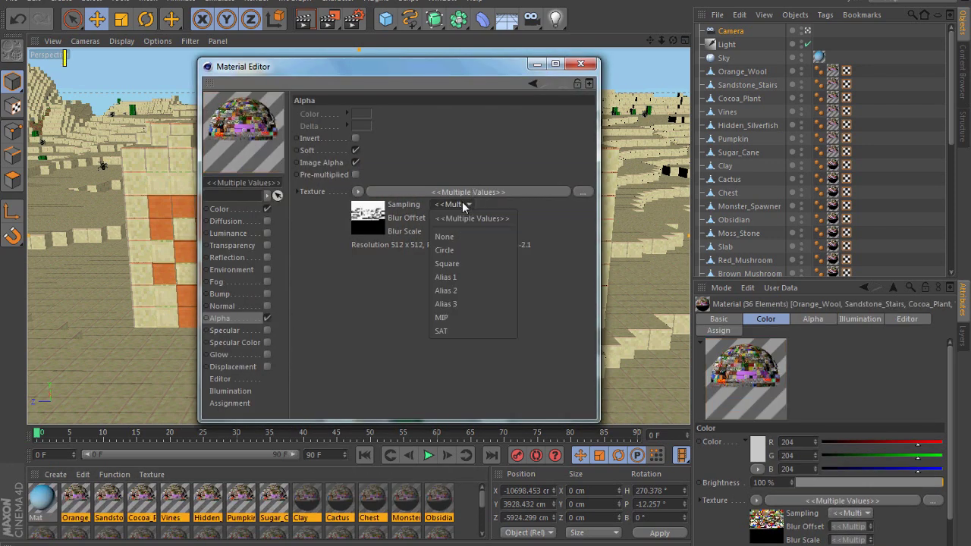
click(462, 202)
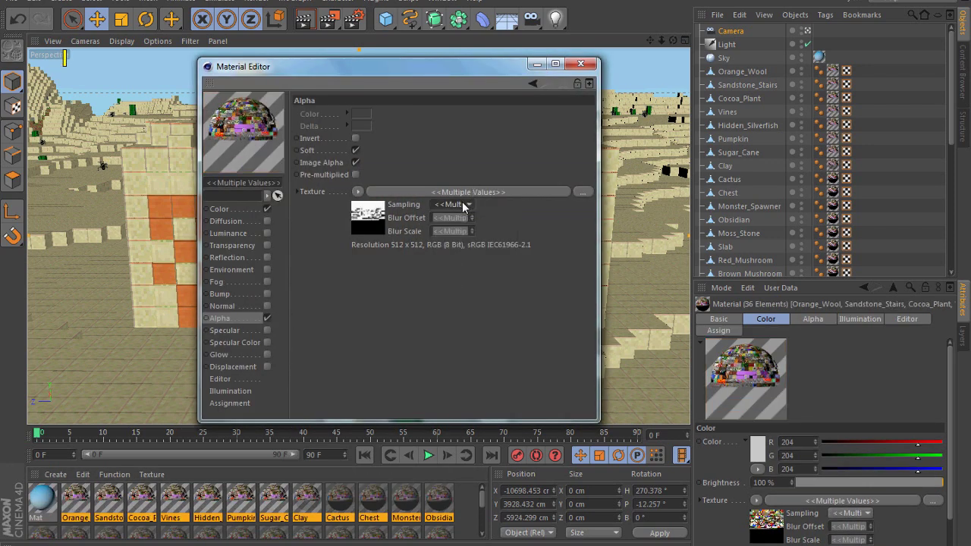
click(421, 191)
click(254, 318)
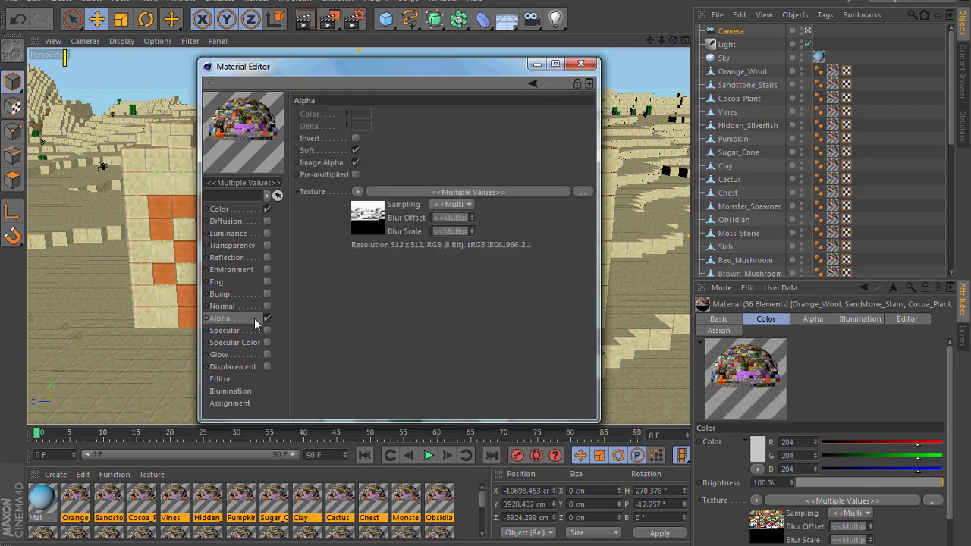
click(452, 204)
click(441, 217)
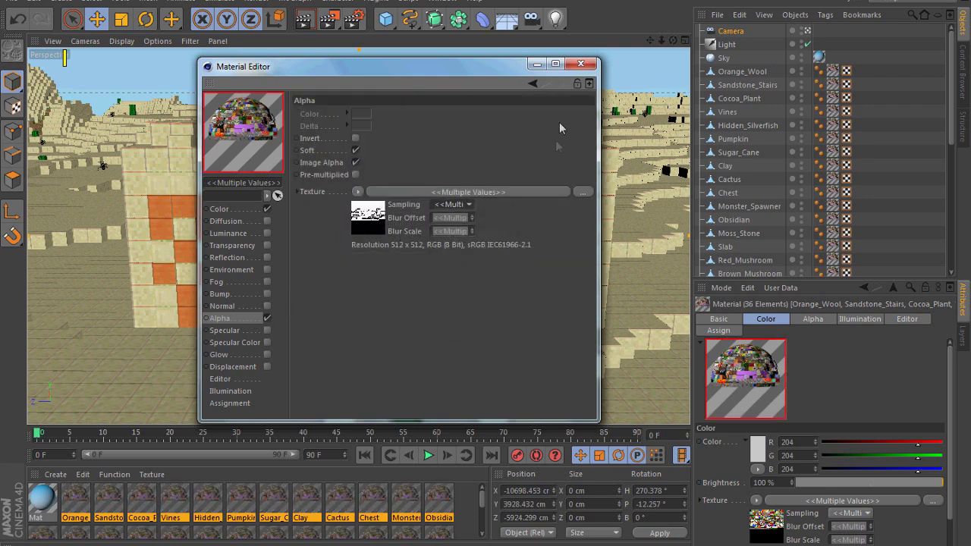
click(580, 63)
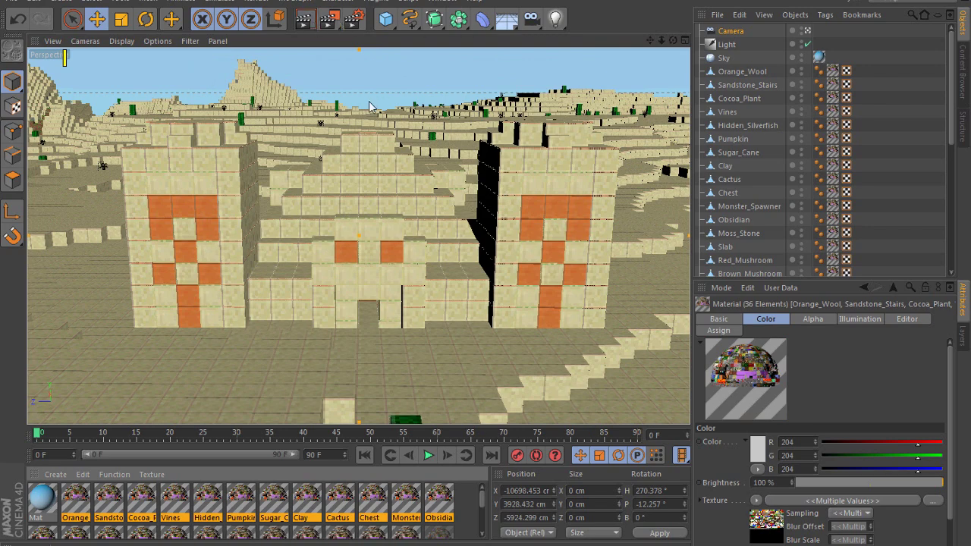
key(ctrl+r)
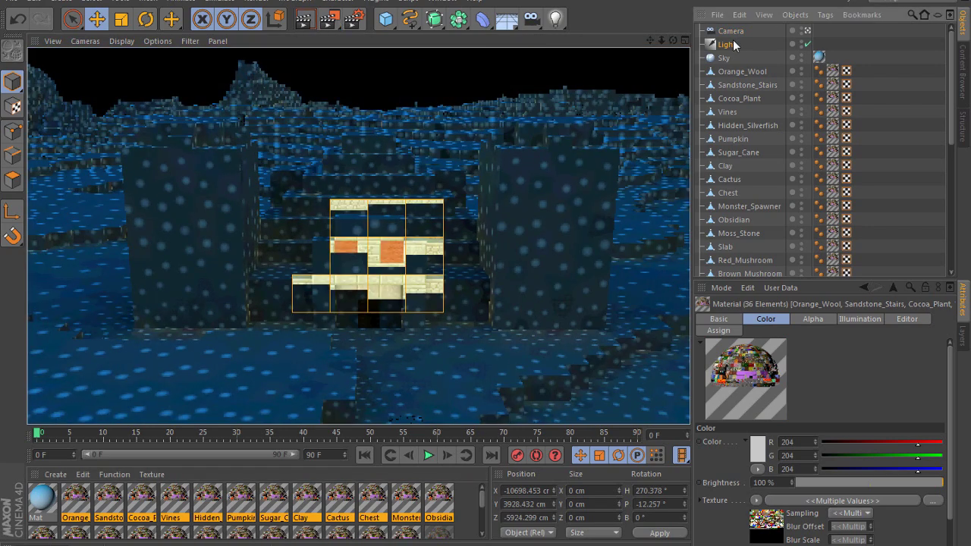
Set the light's shadow type to Raytraced (Hard) and render the camera view
click(727, 44)
click(719, 331)
click(761, 369)
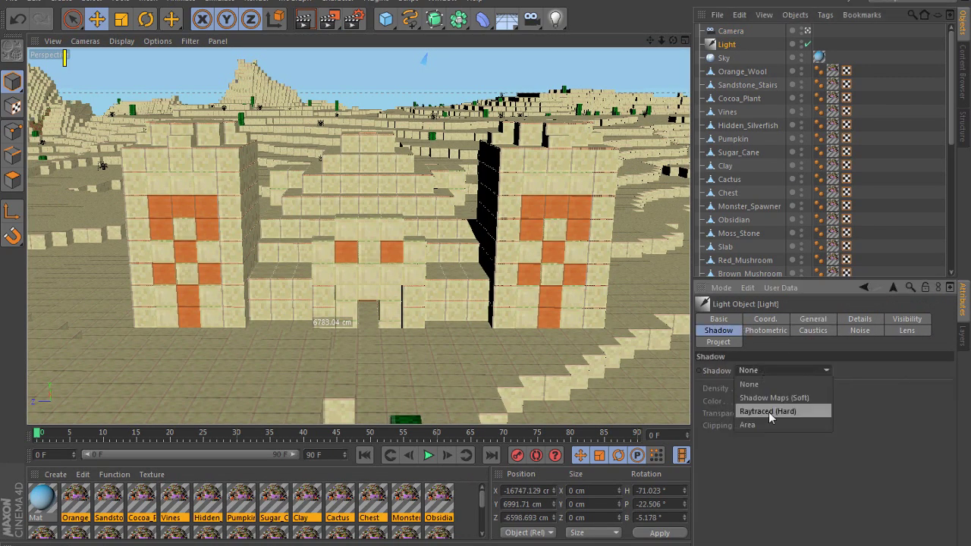
click(769, 412)
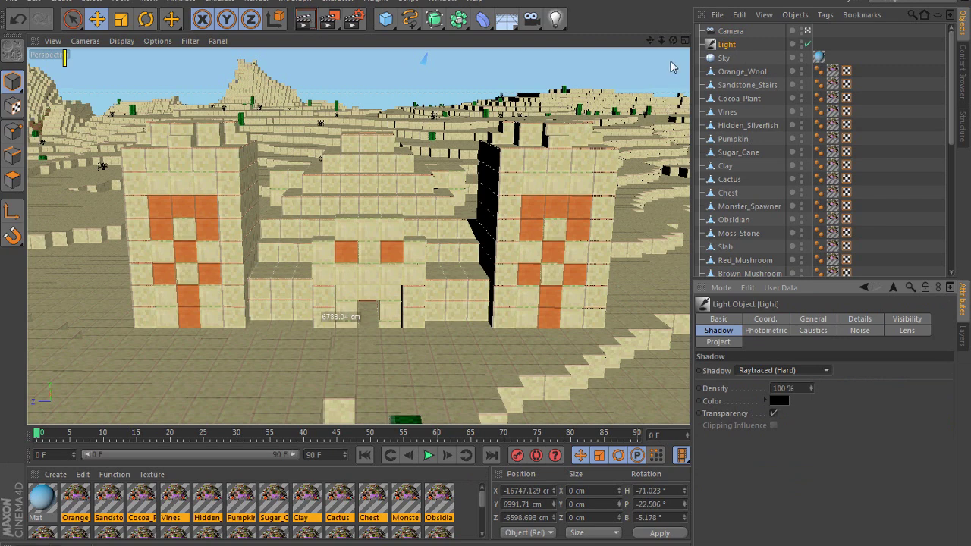
key(ctrl+r)
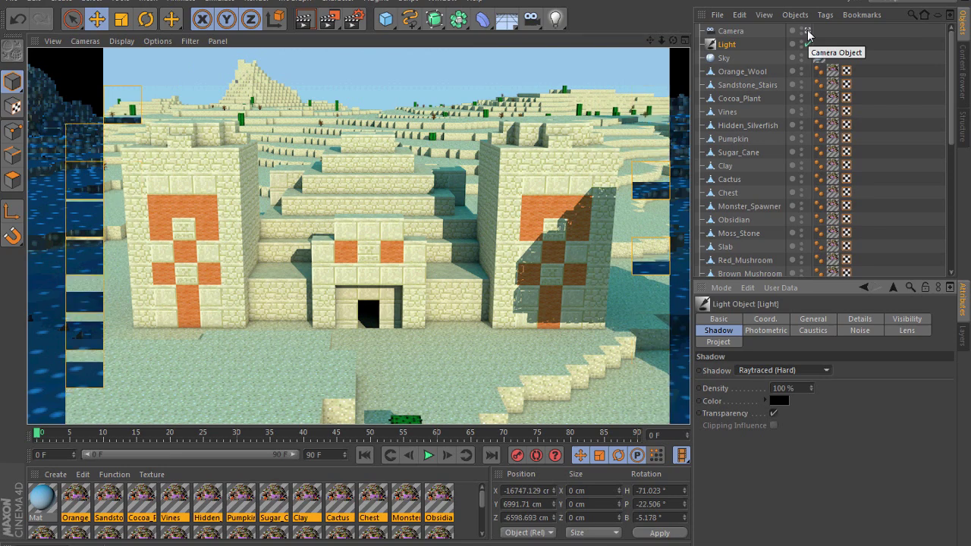
Look at the camera and its cone from outside the camera view and return to the camera view
click(808, 32)
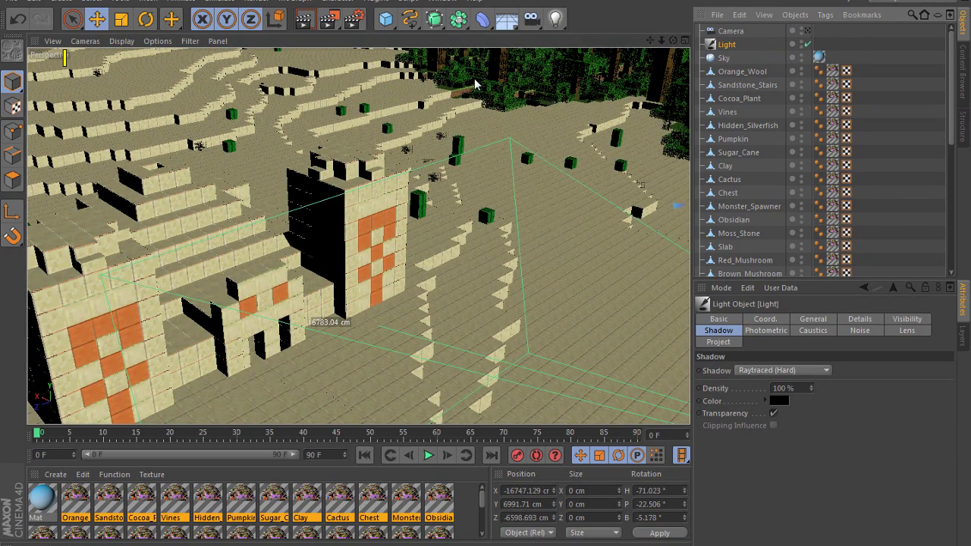
mouse_move(662, 41)
mouse_down()
mouse_move(651, 47)
mouse_move(665, 42)
mouse_up()
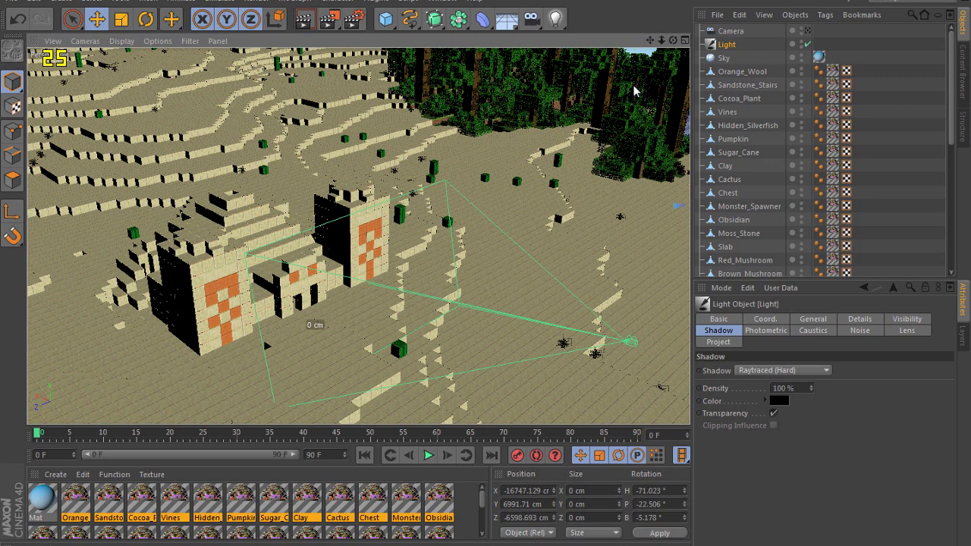
click(809, 32)
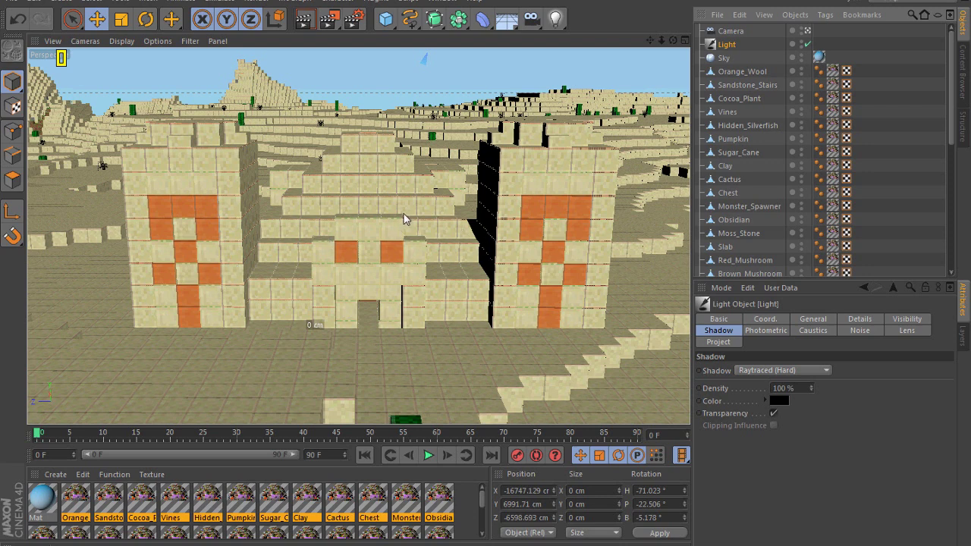
Enable DOF Map Rear Blur in the details of the Camera object
click(733, 34)
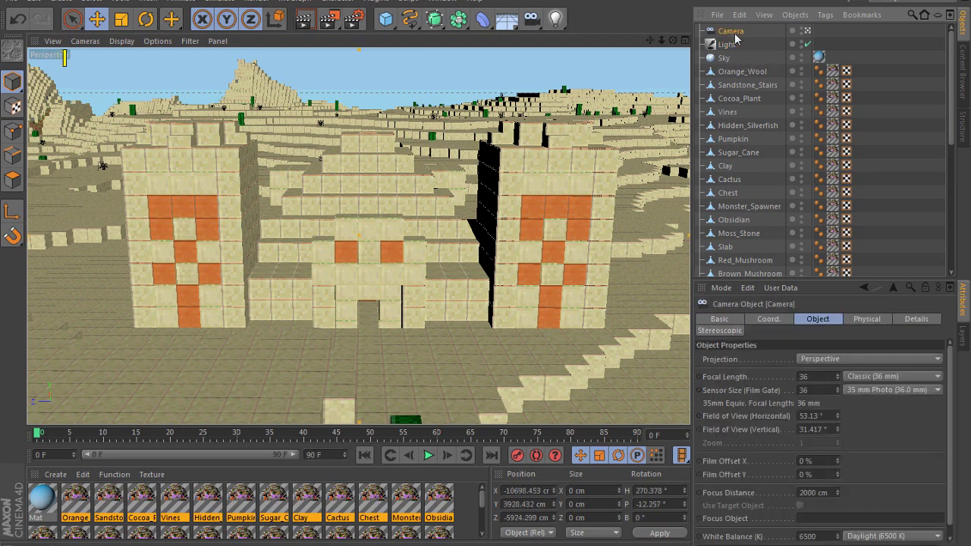
click(915, 319)
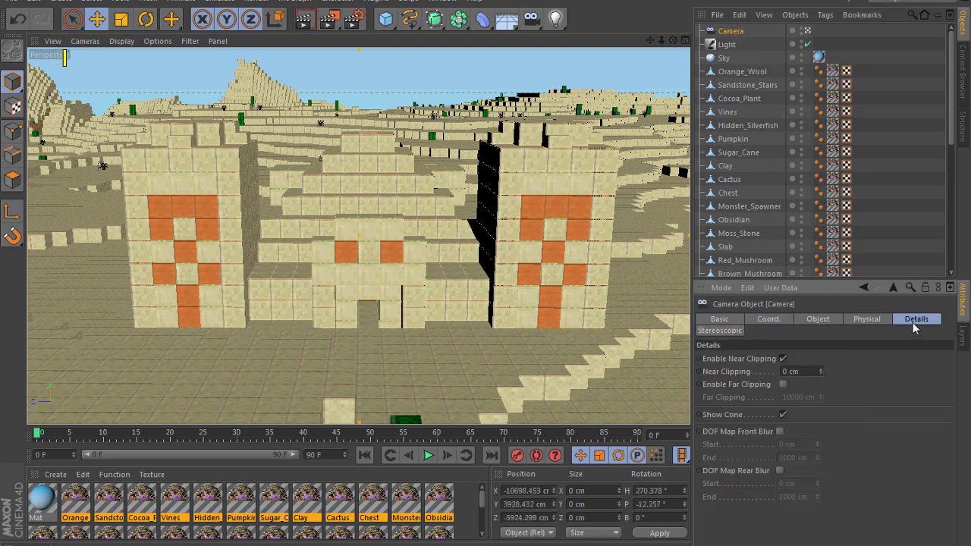
click(779, 471)
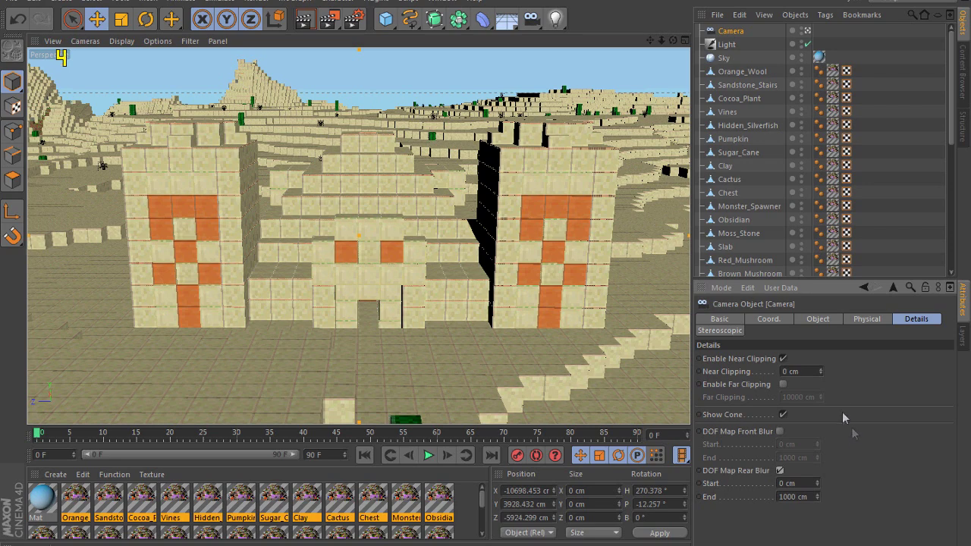
Add the Depth of Field render effect with 3% blur strength and 60% distance blur, and render the camera view
click(353, 18)
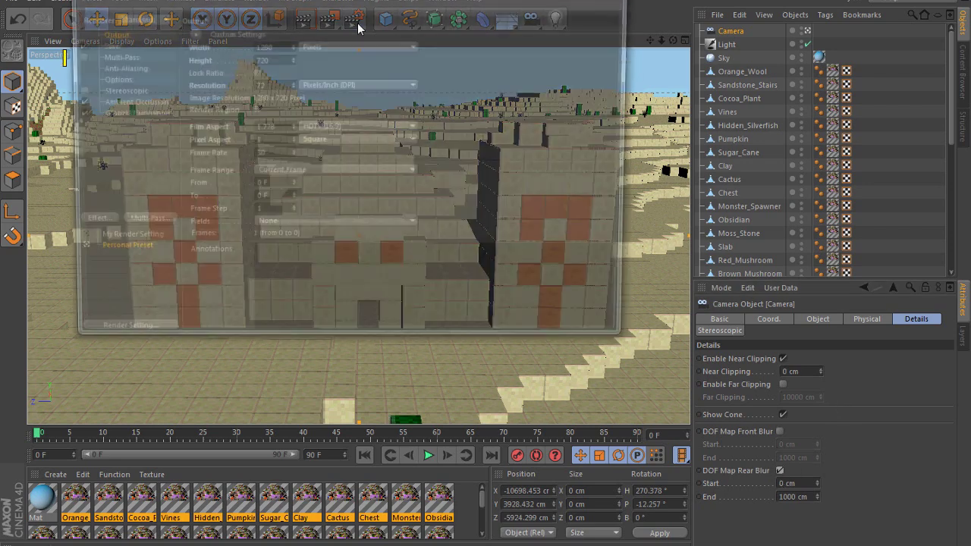
drag(281, 0, 339, 28)
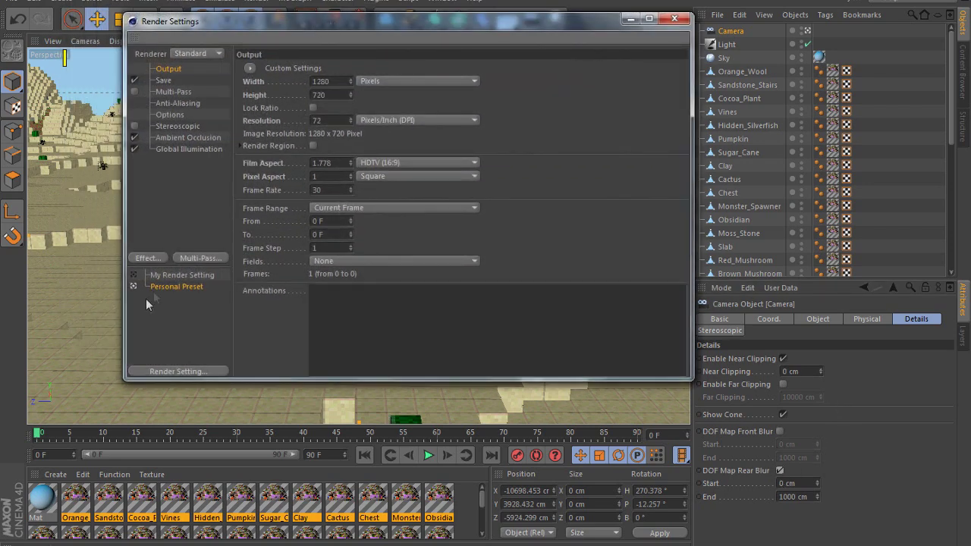
click(154, 261)
click(223, 369)
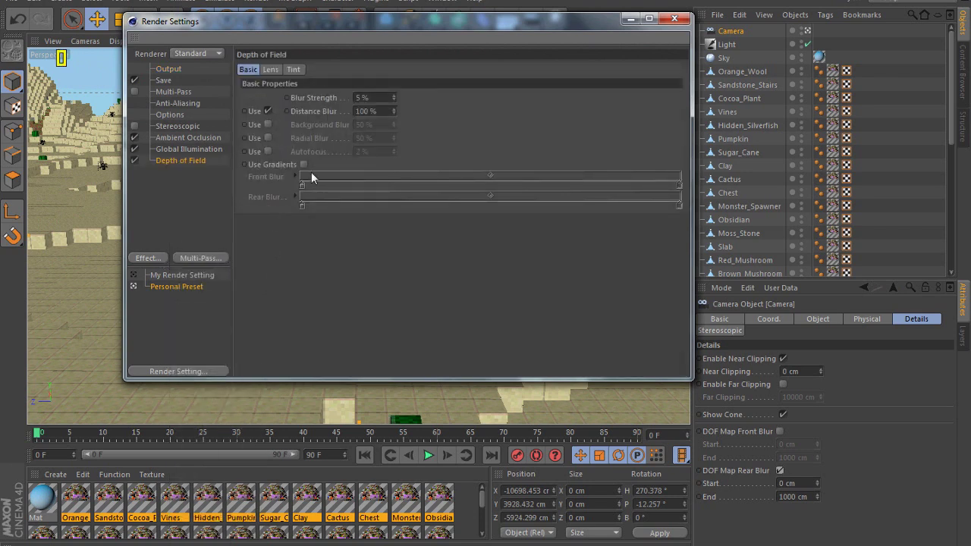
double_click(363, 98)
text(3)
key(Tab)
text(60)
key(Return)
click(675, 19)
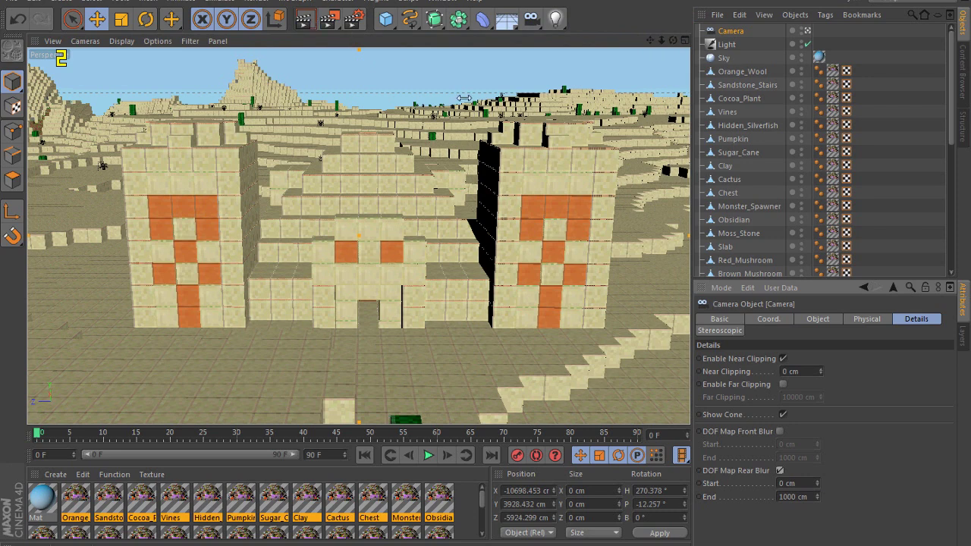
key(ctrl+r)
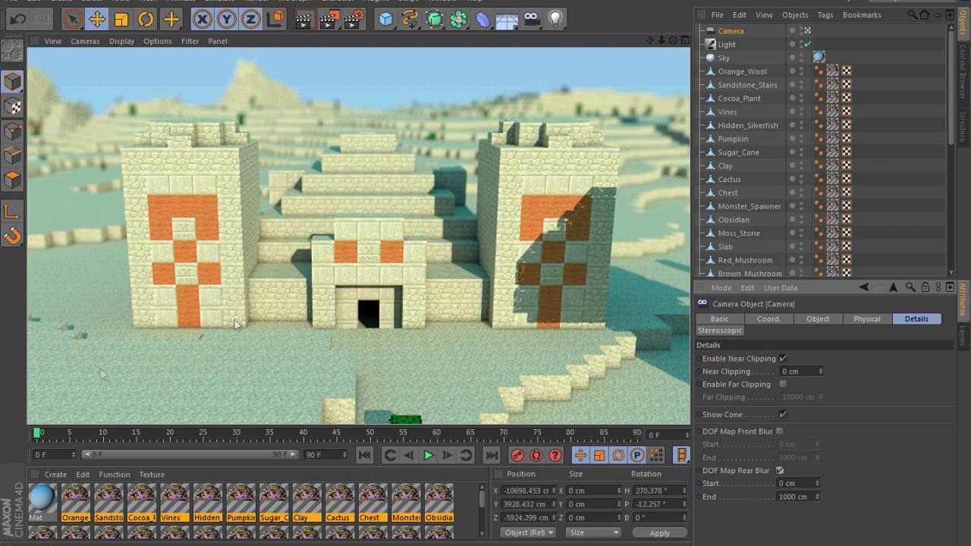
From outside the camera view, adjust the camera's focus distance to about 2583 cm and its rear blur end to about 3168 cm
click(807, 31)
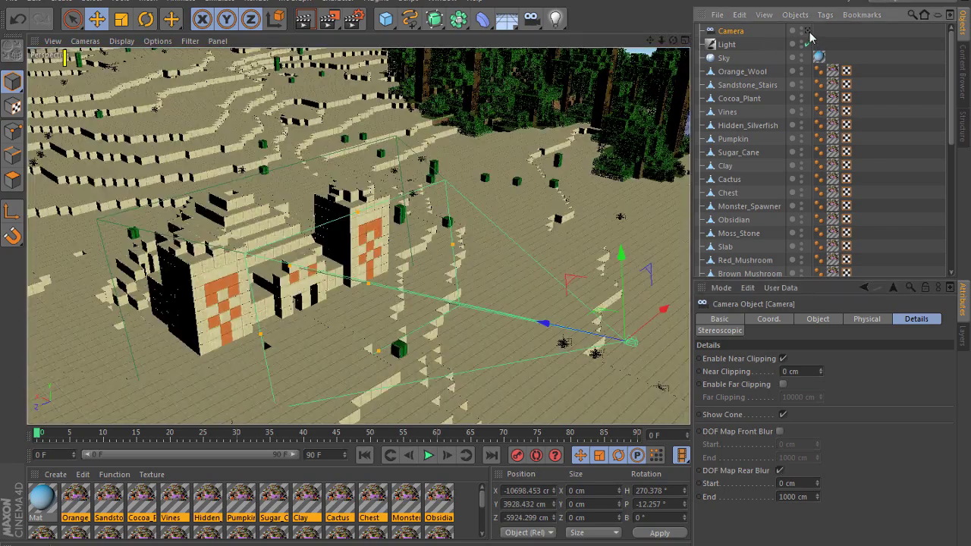
drag(673, 40, 751, 12)
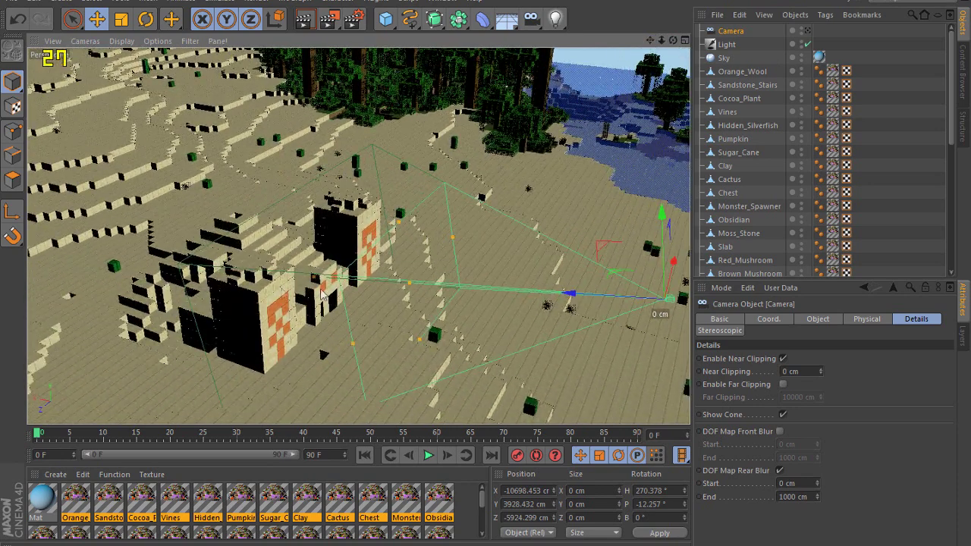
drag(313, 278, 241, 269)
drag(569, 292, 318, 281)
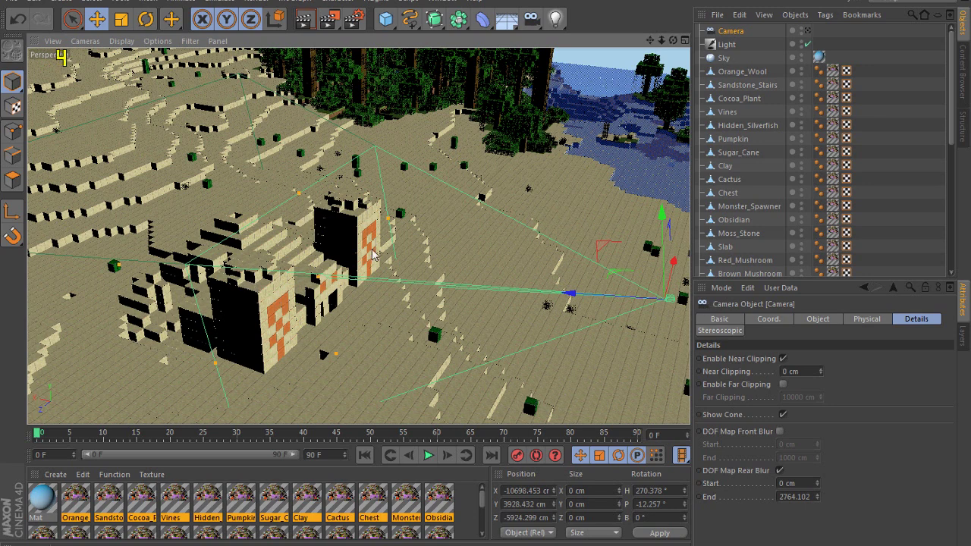
drag(322, 280, 484, 288)
drag(226, 275, 267, 270)
drag(487, 292, 353, 281)
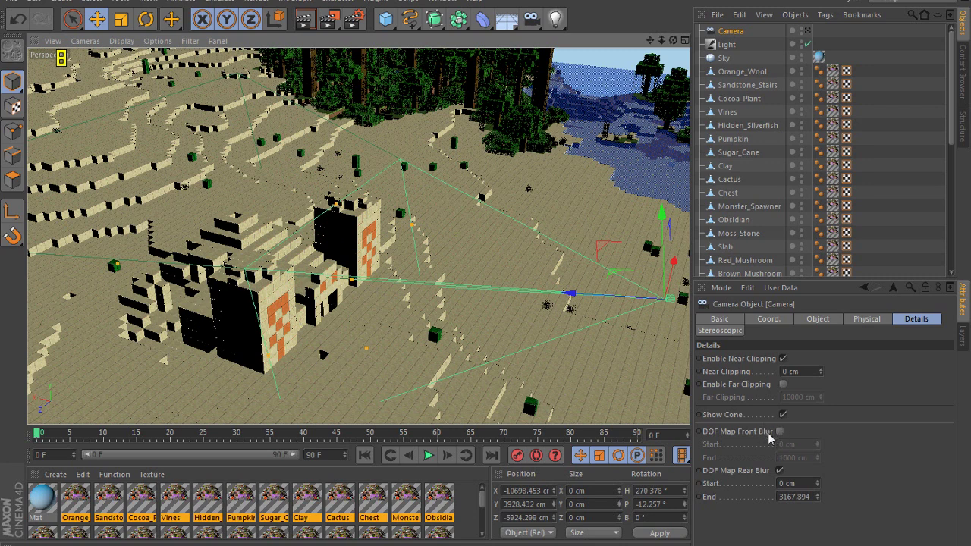
click(808, 31)
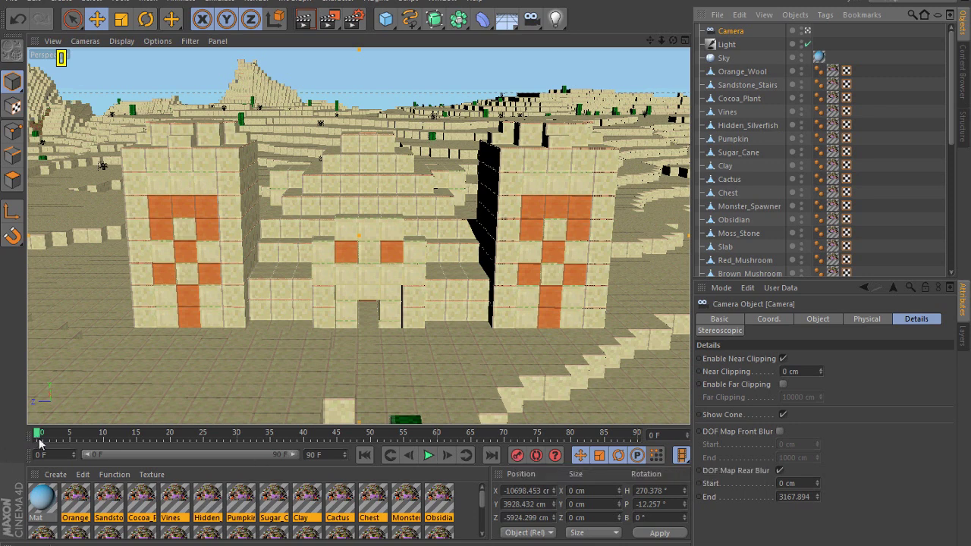
Go to frame 90 and review the frame rate and frame range in the render output settings
drag(40, 438, 636, 448)
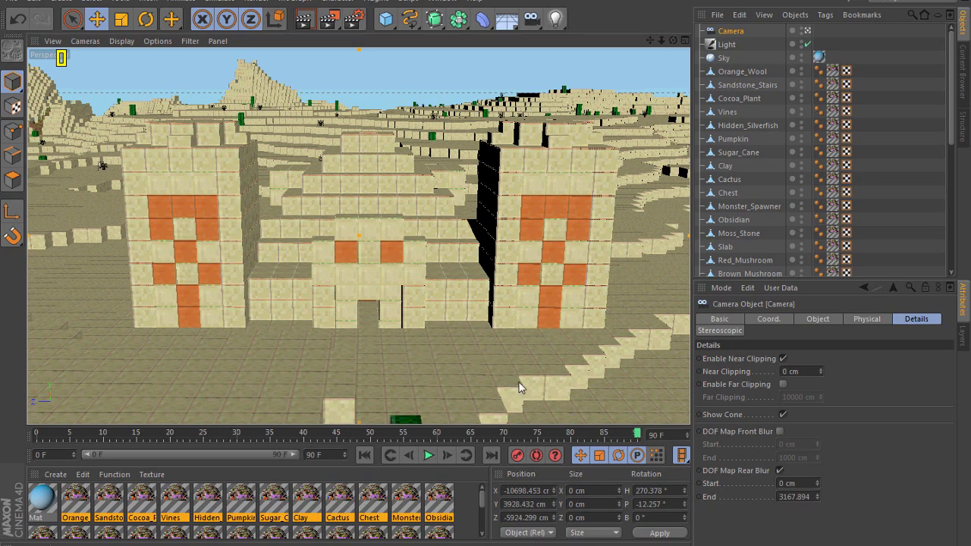
click(354, 18)
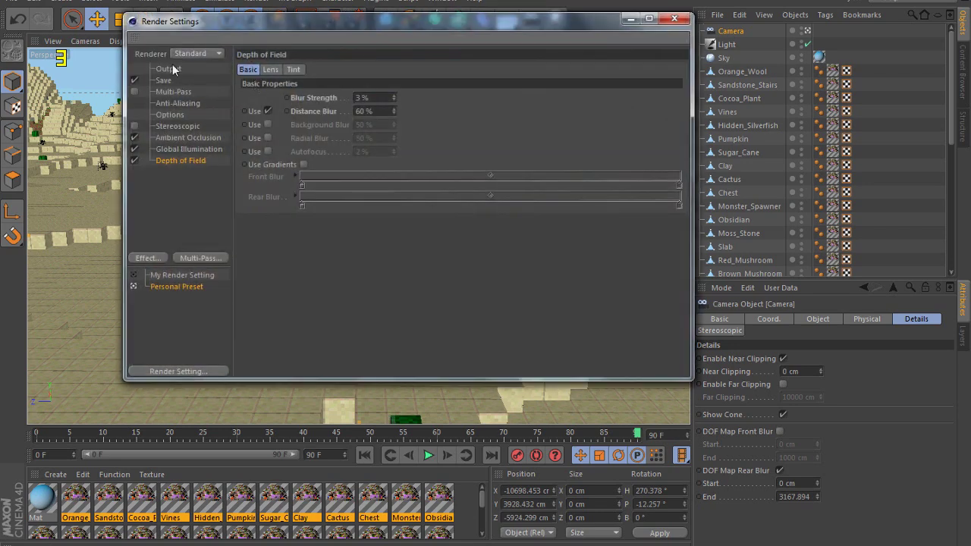
click(171, 69)
click(194, 81)
click(179, 68)
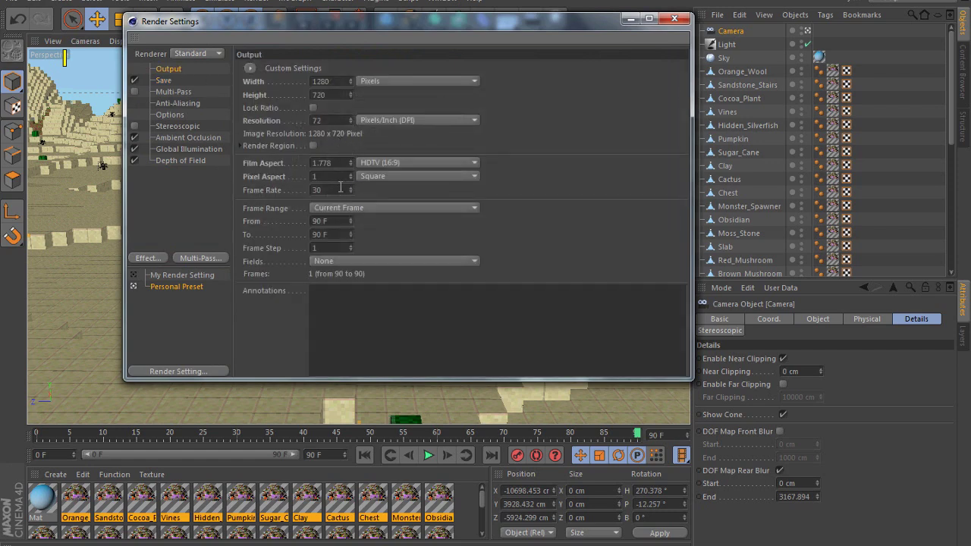
click(676, 18)
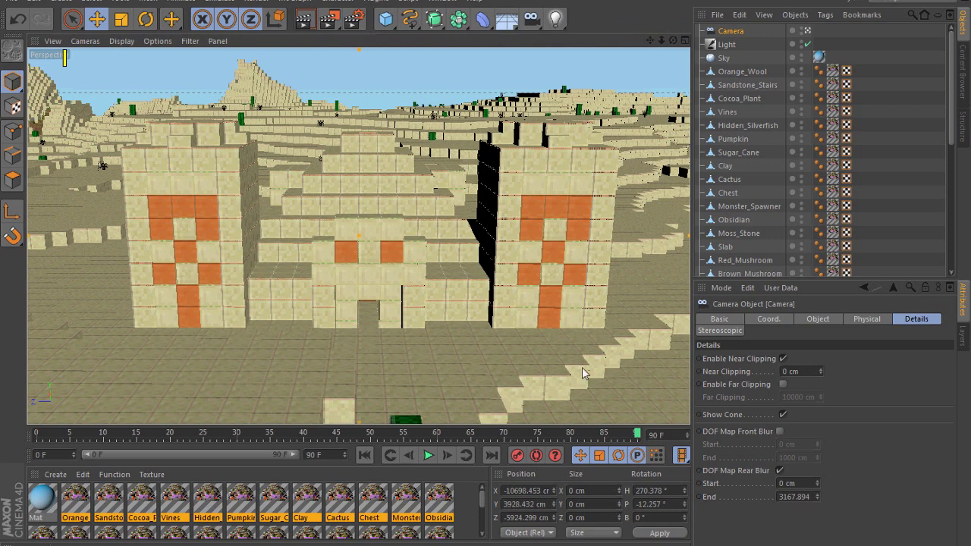
Record camera keyframes with the view to the left of the temple at frame 0 and to its right at frame 90
drag(230, 436, 23, 431)
drag(650, 40, 819, 23)
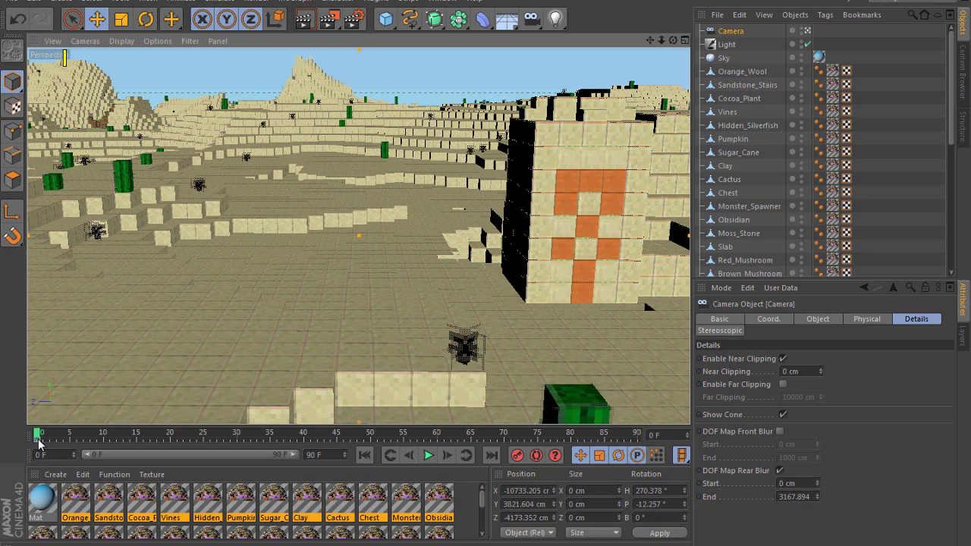
click(637, 437)
drag(650, 40, 409, 47)
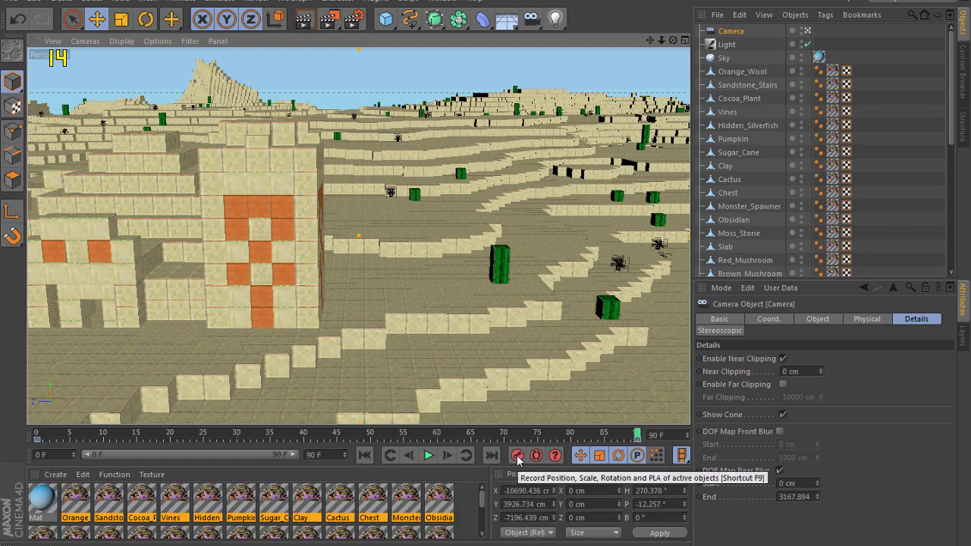
Preview the camera move along the timeline and shift its frame 90 keyframe to frame 20
drag(35, 438, 477, 432)
click(41, 434)
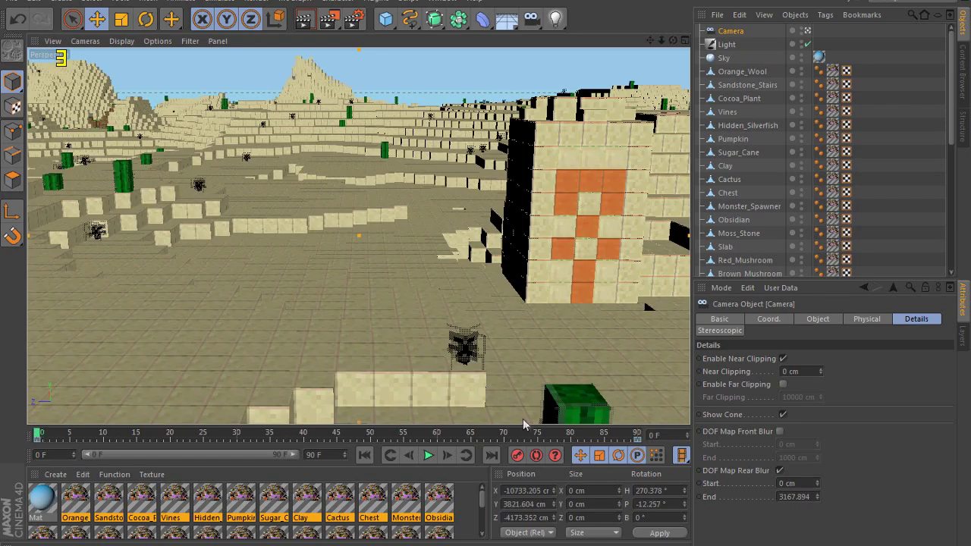
click(638, 433)
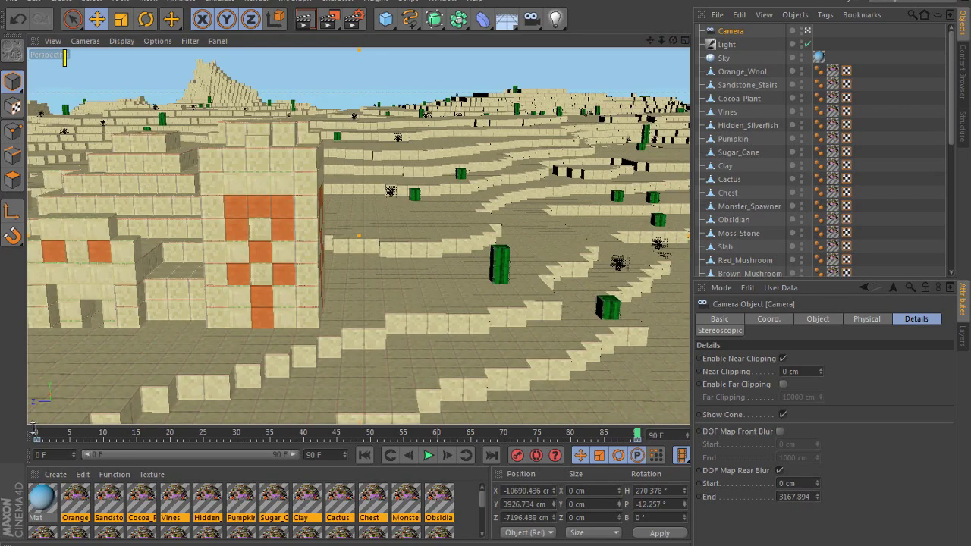
drag(42, 437, 70, 436)
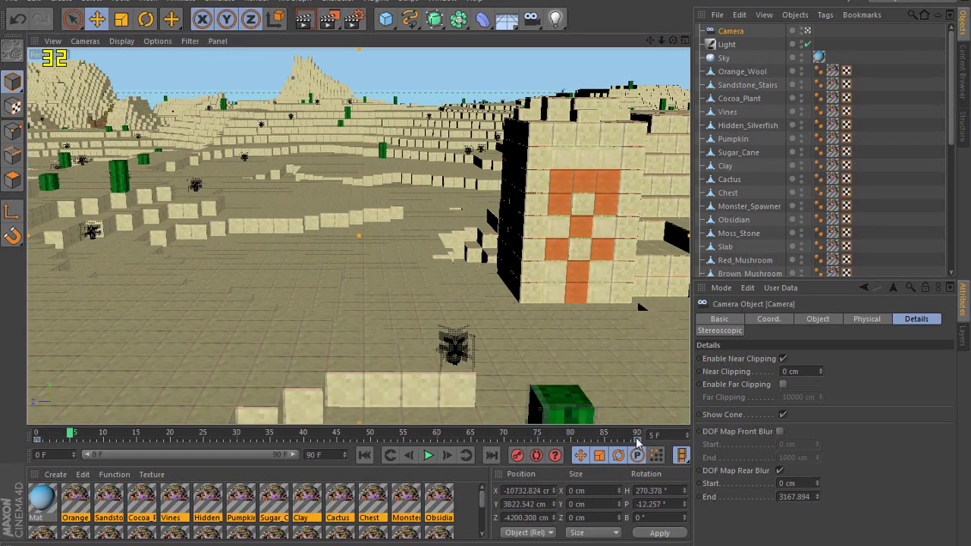
drag(637, 440, 170, 440)
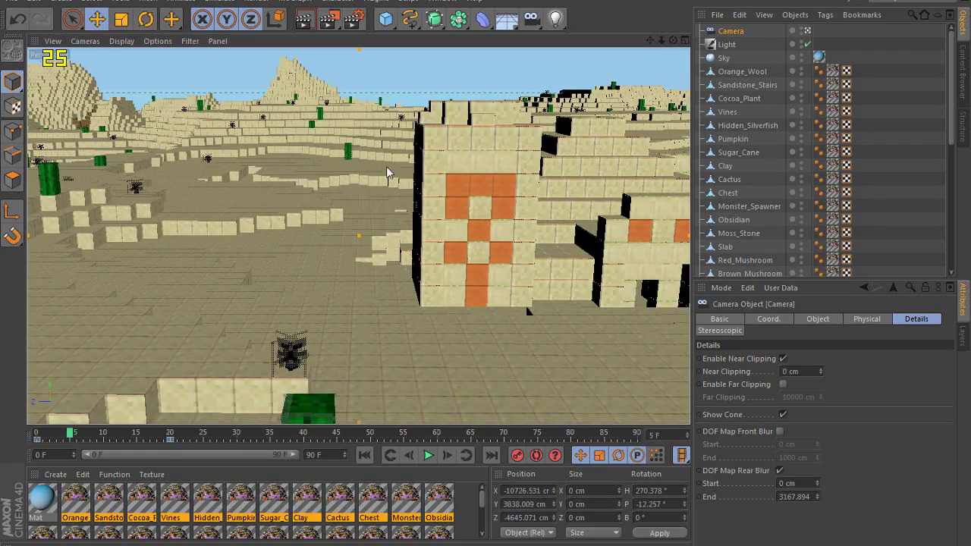
Record camera keyframes with a raised view over the desert at frame 37 and a lowered view facing the temple at frame 71
click(283, 436)
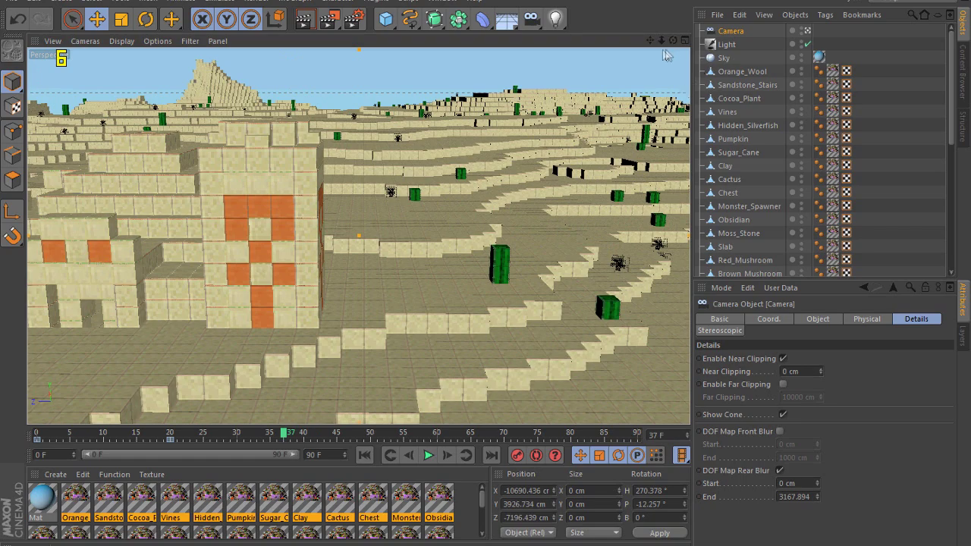
drag(650, 41, 667, 152)
click(517, 457)
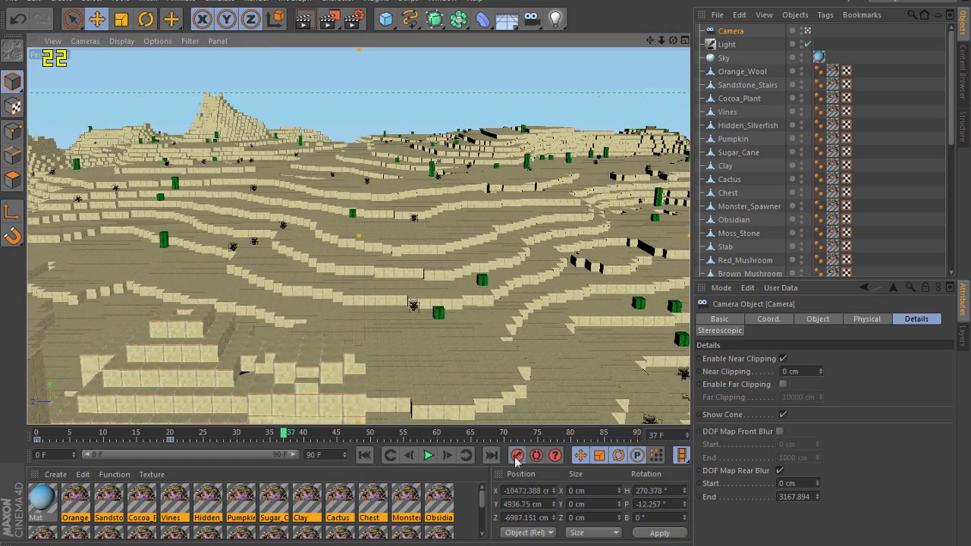
click(510, 434)
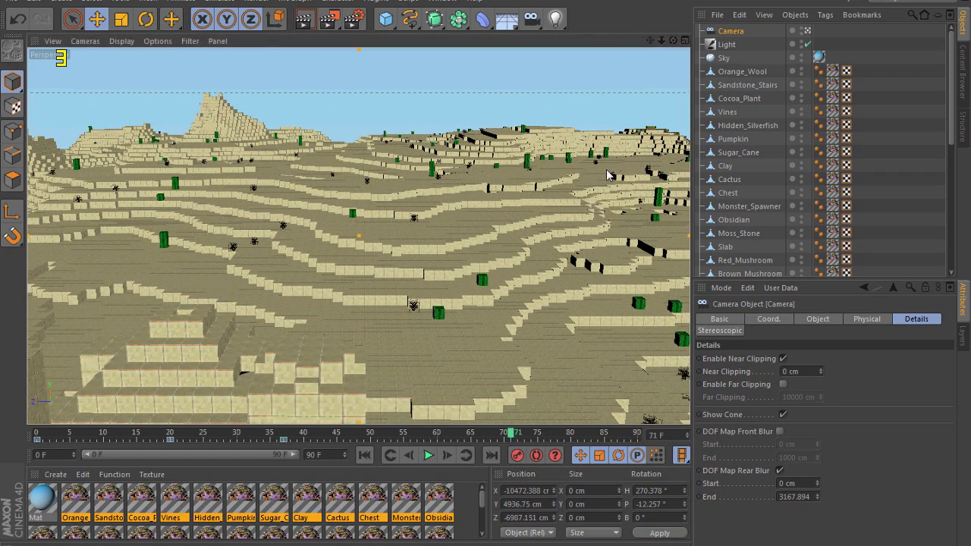
drag(650, 41, 616, 312)
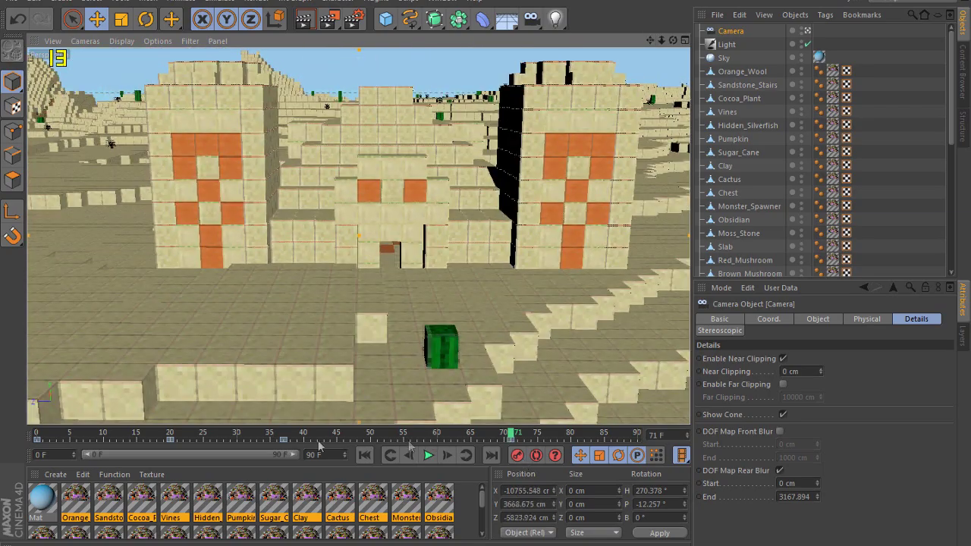
Preview the camera animation up to frame 64 and look through the camera's object properties
click(78, 437)
drag(78, 438, 464, 438)
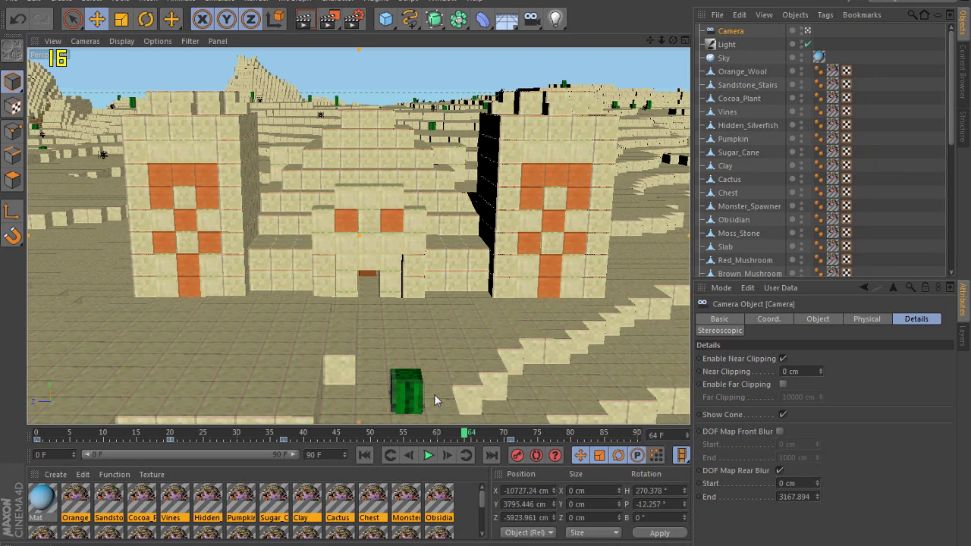
click(818, 320)
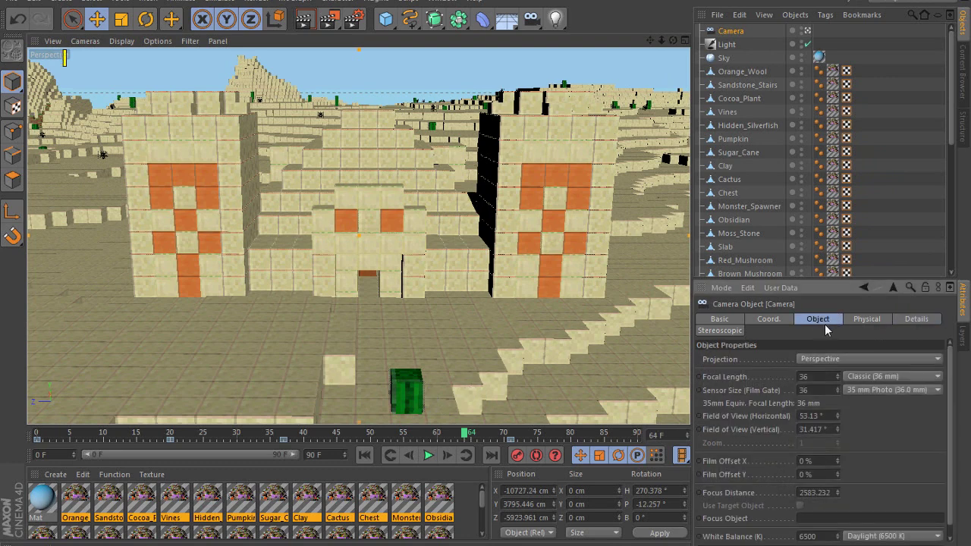
scroll(955, 429, down, 1)
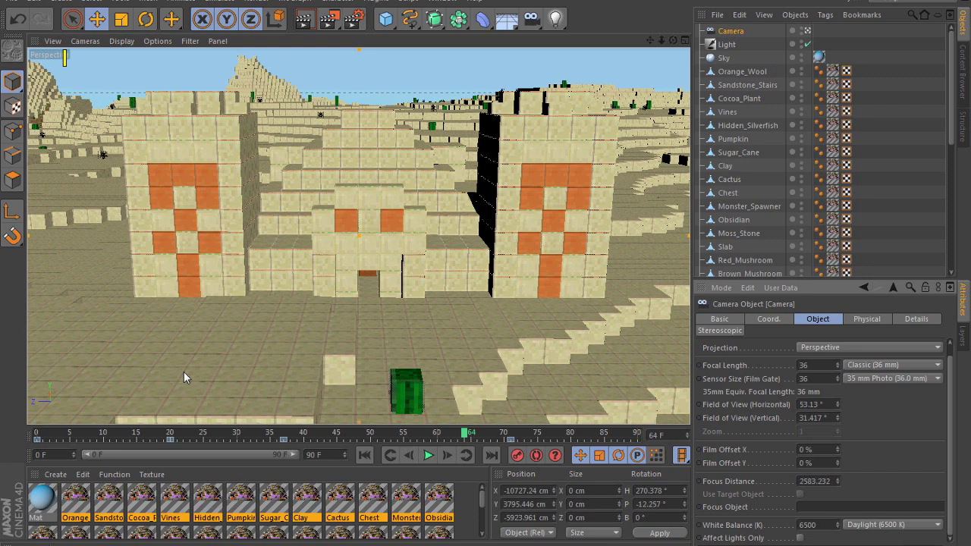
Delete the camera's recorded keyframes from the timeline and return to frame 0
click(38, 439)
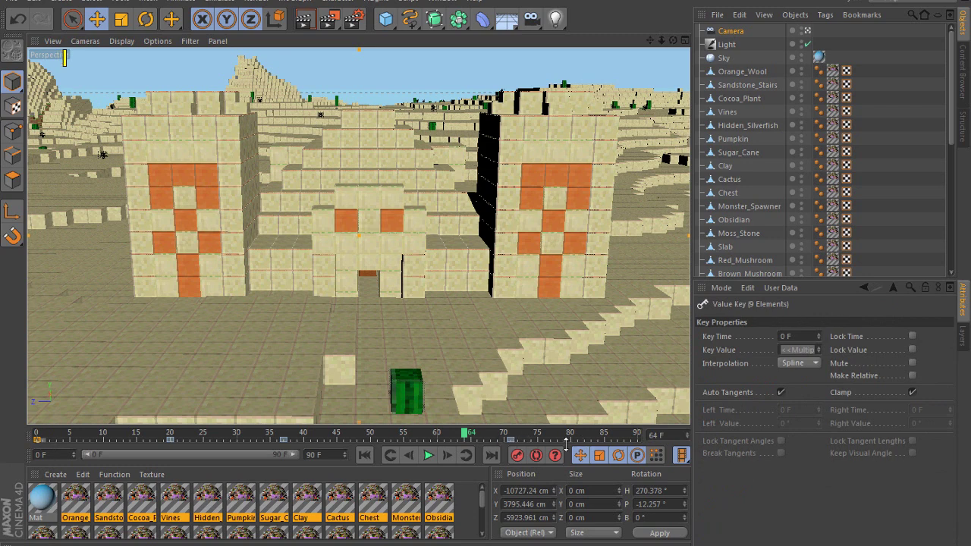
drag(567, 442, 23, 438)
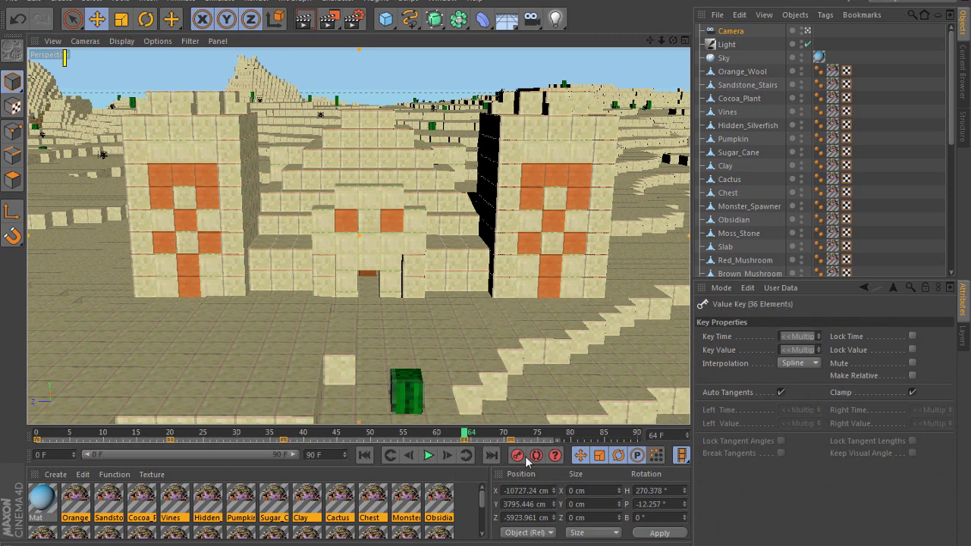
key(Delete)
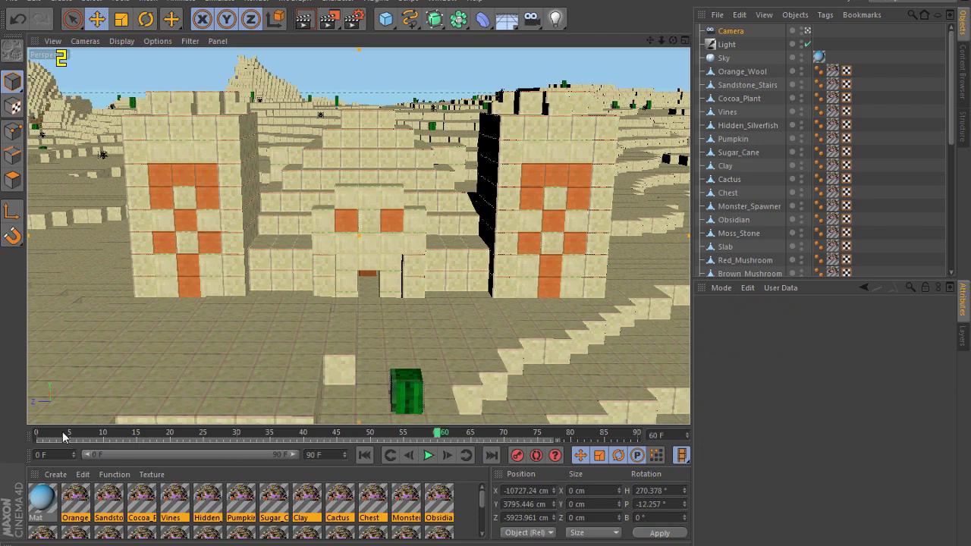
click(41, 434)
click(36, 434)
Add a Vibrate tag to the camera, enable its position vibration and preview the first frames
right_click(748, 32)
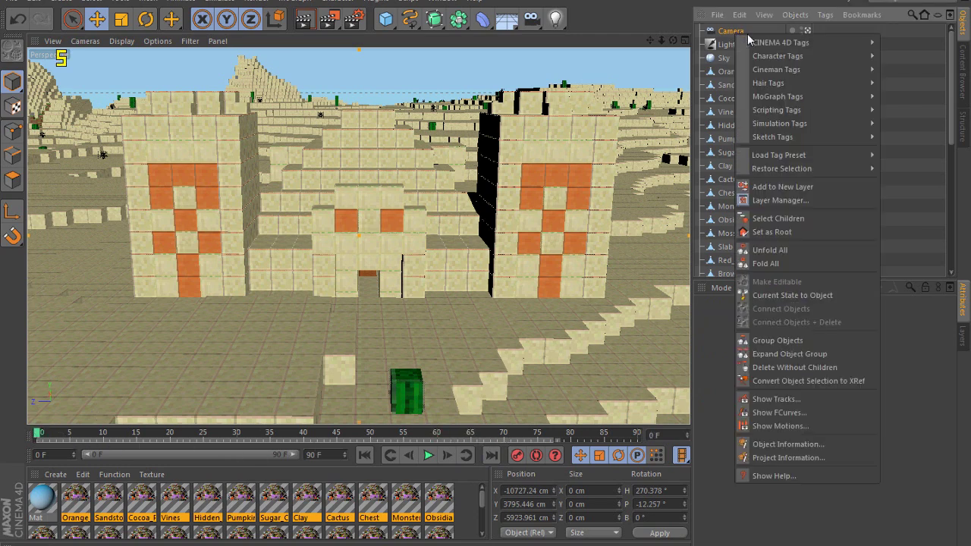
mouse_move(761, 39)
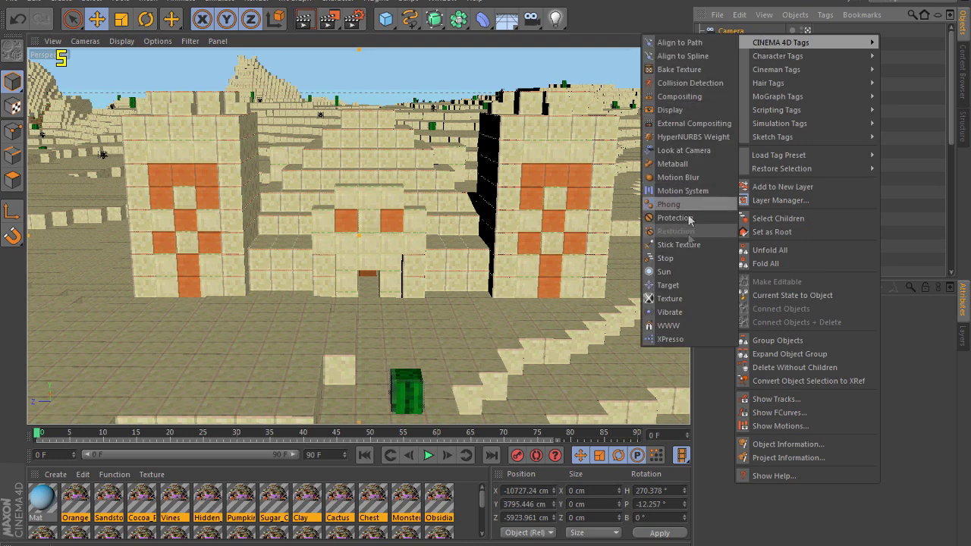
click(685, 313)
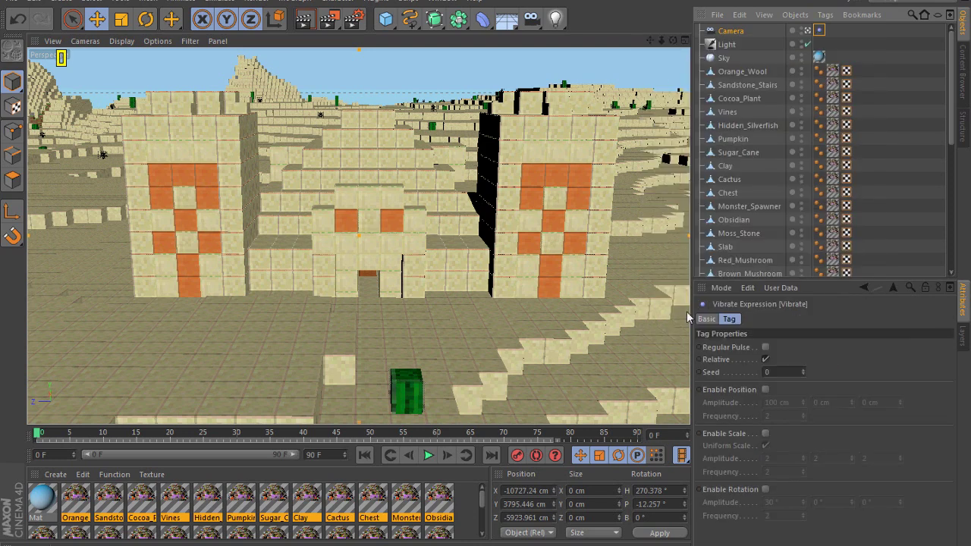
click(765, 390)
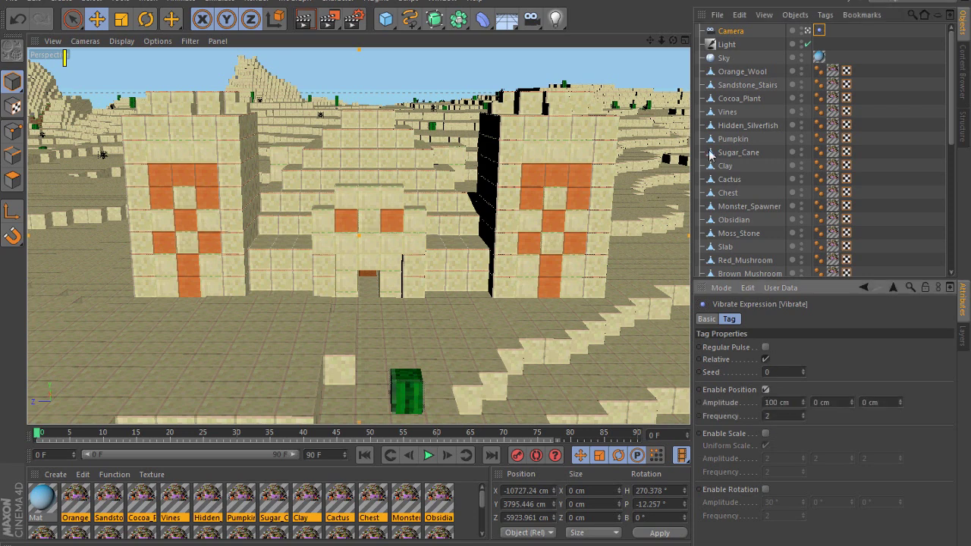
mouse_move(52, 435)
mouse_down()
mouse_move(370, 432)
mouse_move(18, 429)
mouse_move(354, 429)
mouse_move(33, 433)
mouse_up()
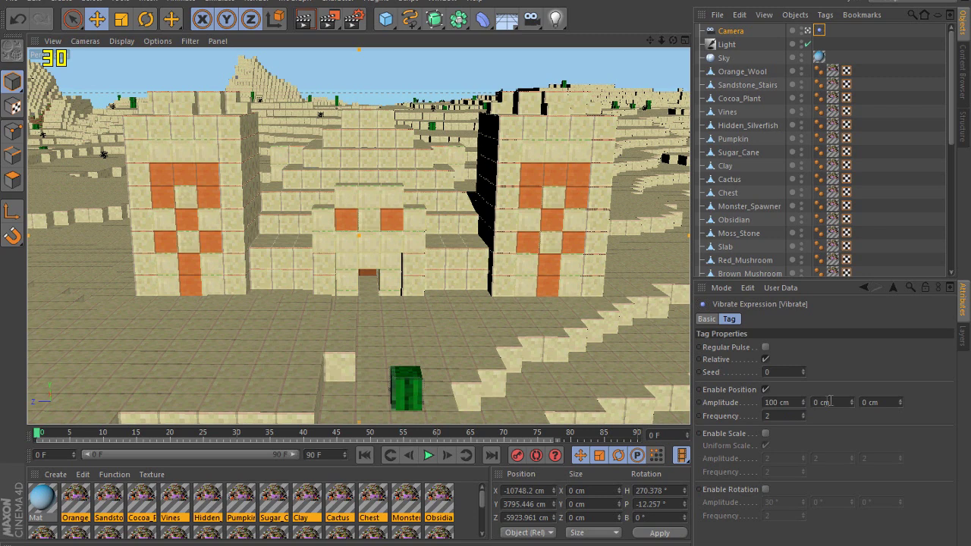
Set the Vibrate tag's position amplitude to 8 cm on all three axes and its frequency to 4
drag(795, 403, 758, 402)
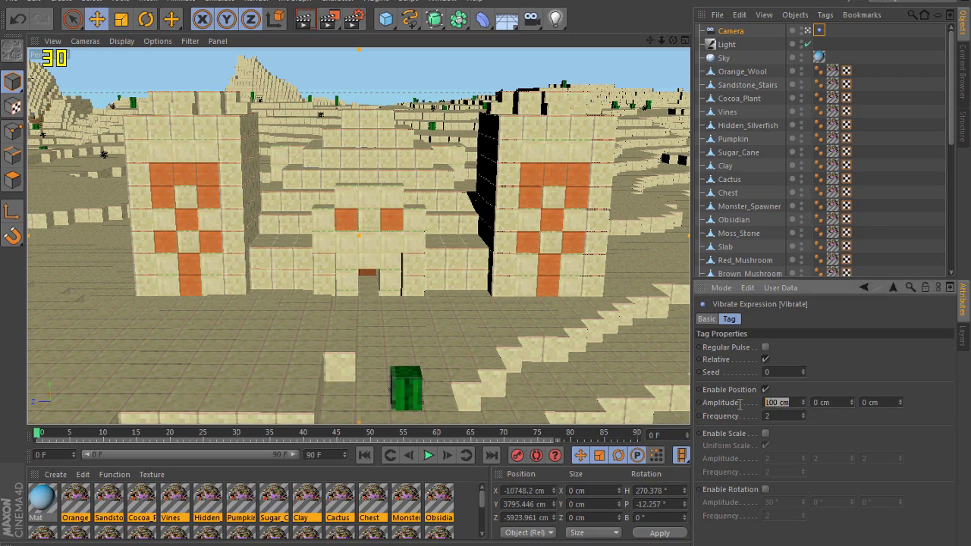
click(795, 403)
drag(796, 403, 748, 396)
double_click(789, 413)
double_click(819, 402)
double_click(898, 402)
drag(793, 402, 699, 406)
text(8)
key(Tab)
text(8)
key(Tab)
text(8)
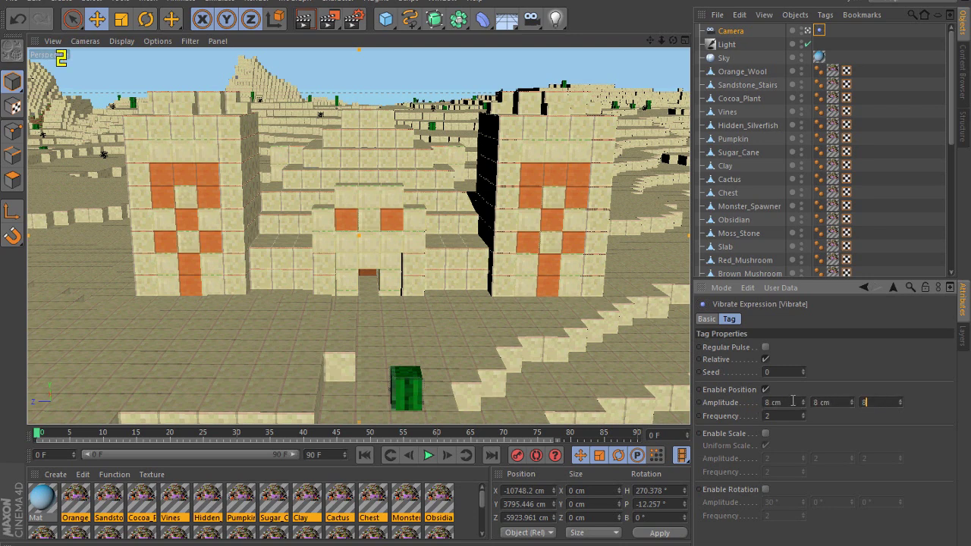
key(Tab)
text(4)
Preview the camera shake along the timeline, both from the current view and closer to the temple entrance
click(58, 435)
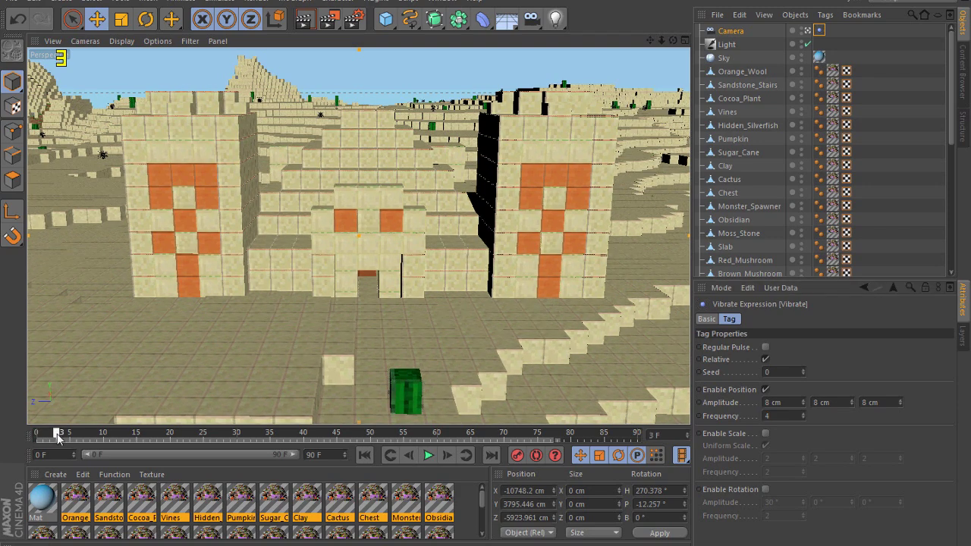
drag(59, 438, 470, 437)
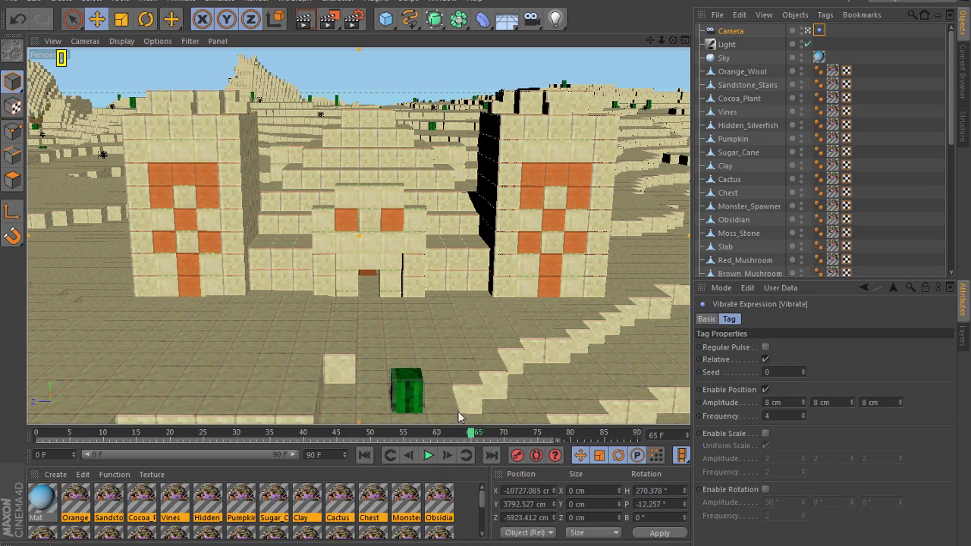
drag(75, 437, 19, 464)
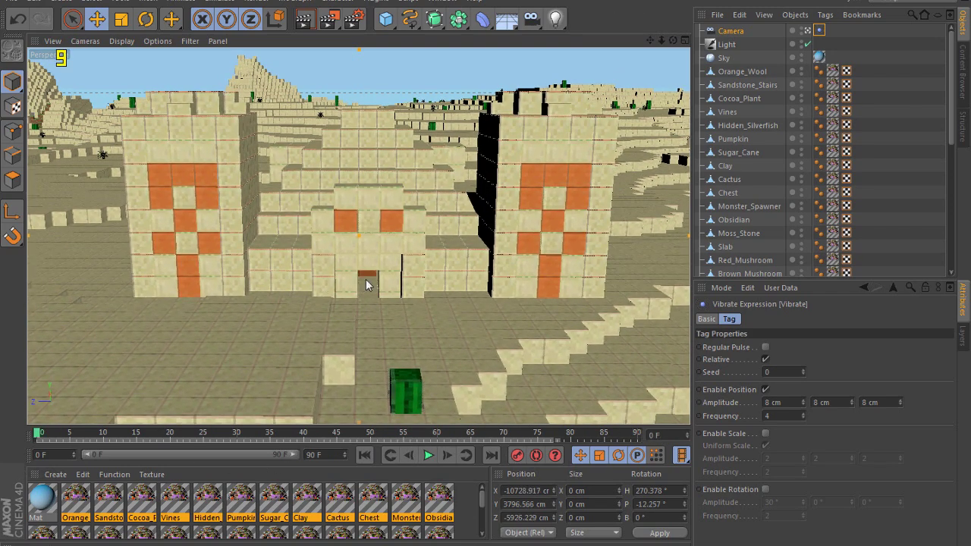
scroll(361, 303, up, 5)
scroll(369, 237, down, 3)
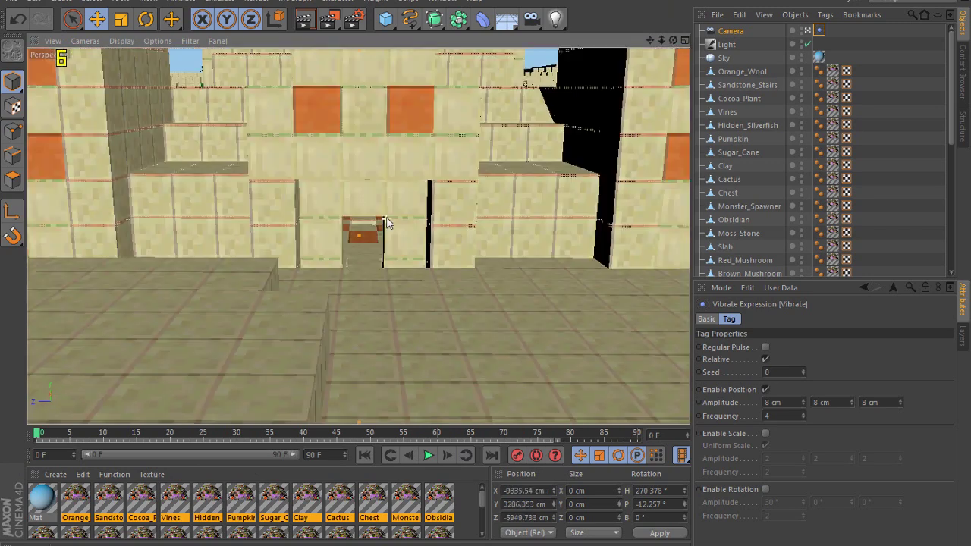
drag(36, 439, 122, 438)
Reduce the Vibrate tag's position amplitude to 4 cm on all three axes and preview the shake up to frame 69
click(774, 402)
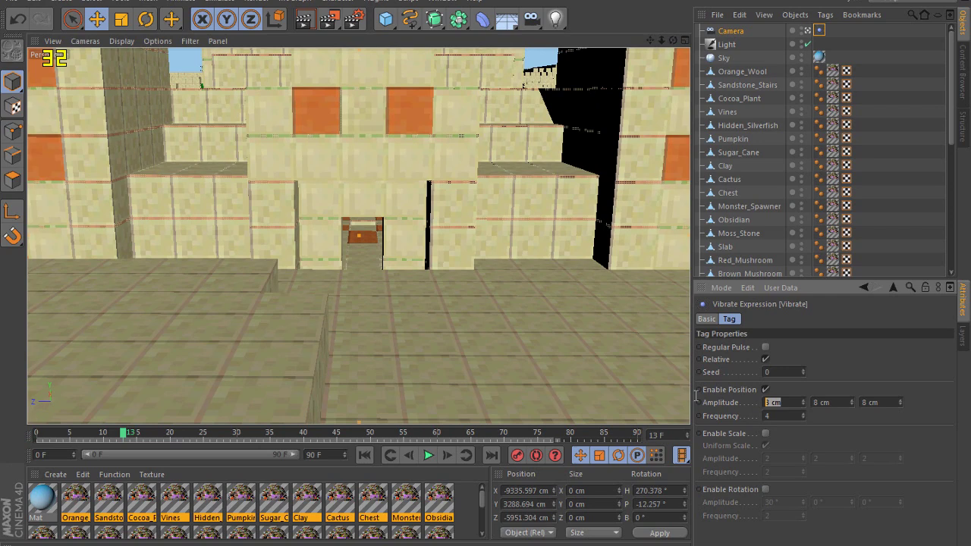
text(4)
key(Tab)
text(4)
key(Tab)
text(4)
drag(36, 438, 500, 443)
Remove the Vibrate tag from the camera and return to frame 0
drag(661, 40, 607, 40)
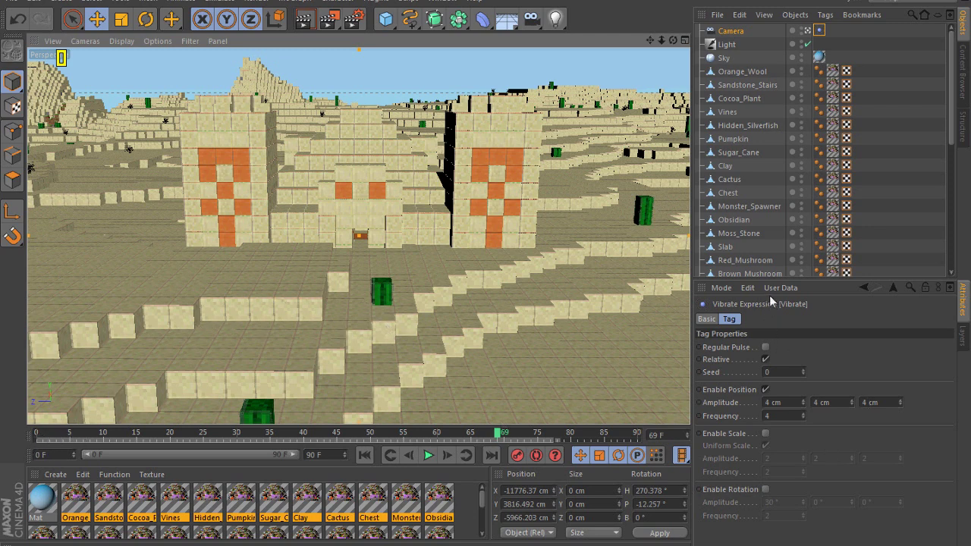
right_click(821, 31)
click(819, 28)
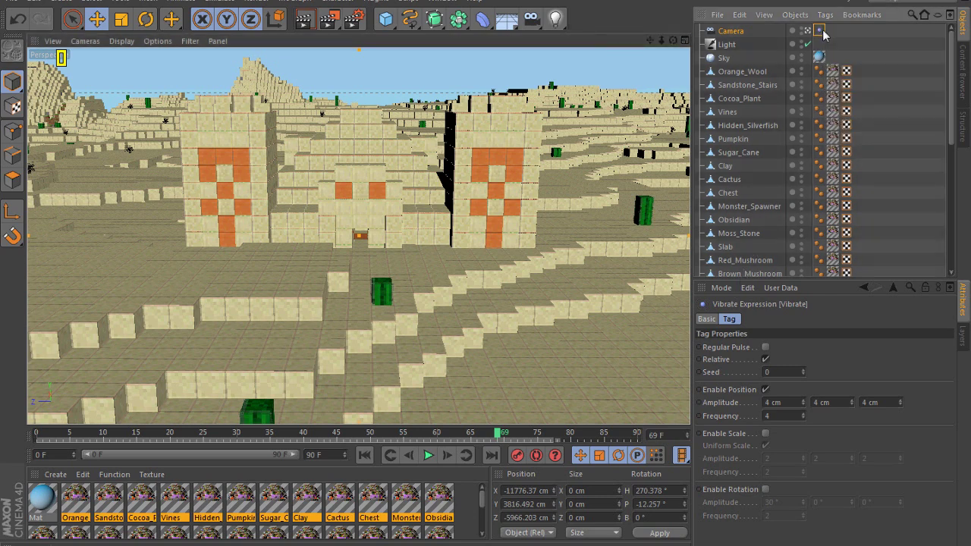
key(Delete)
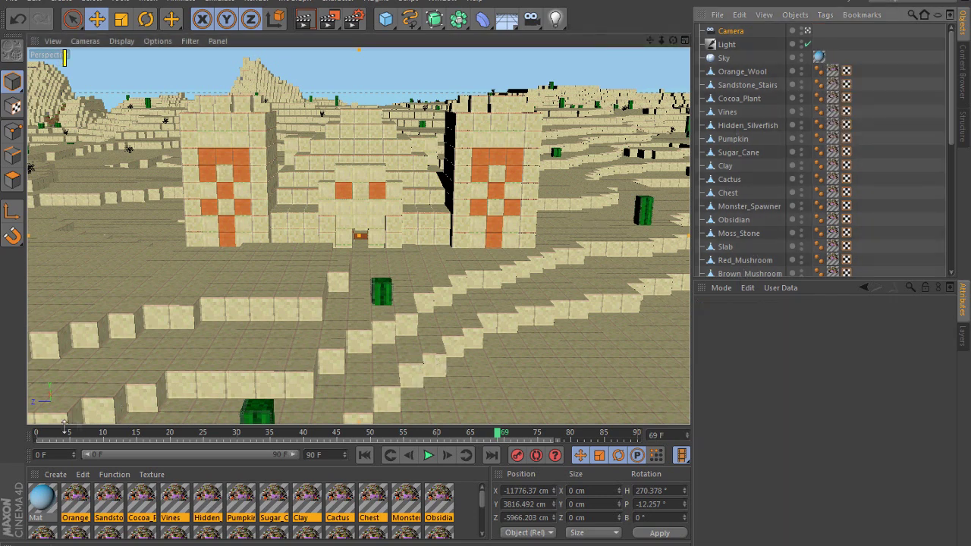
click(38, 437)
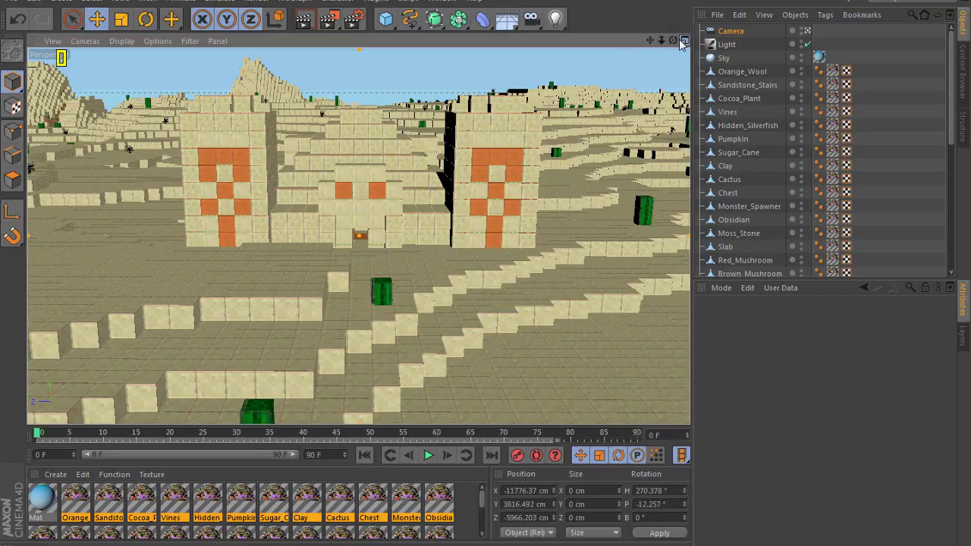
Leave the camera view and move the light high behind the temple, to about X -643, Y 8061, Z -3391 cm
drag(673, 40, 606, 68)
click(726, 44)
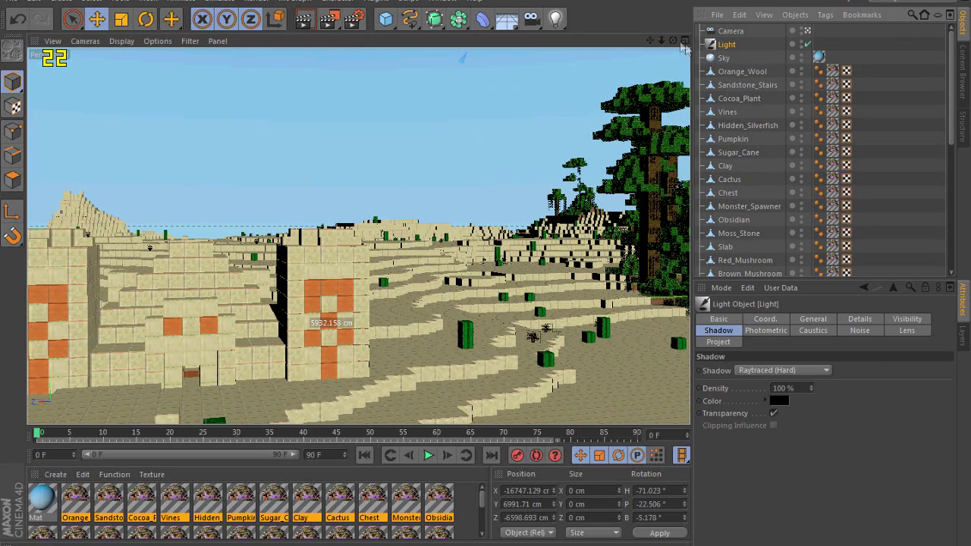
drag(673, 40, 561, 19)
click(735, 32)
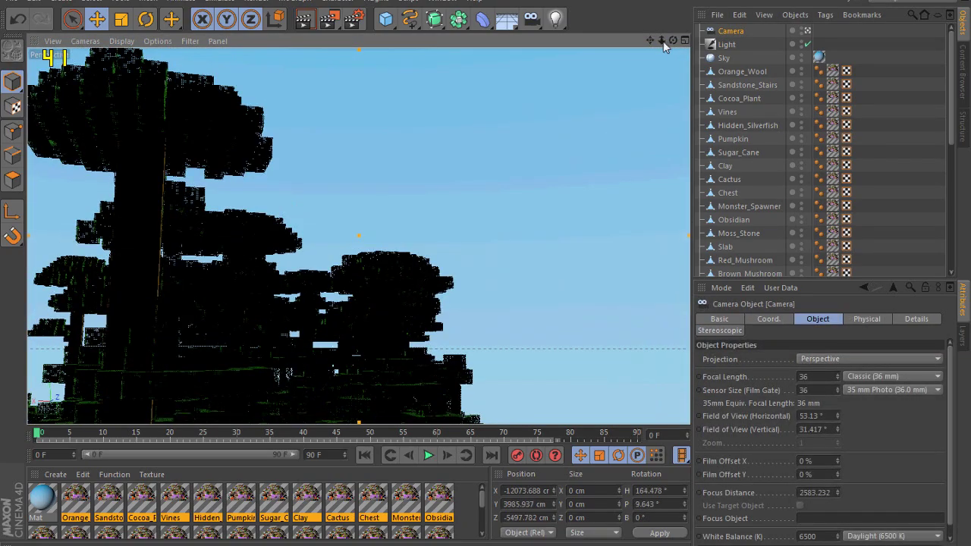
drag(662, 40, 729, 46)
drag(663, 41, 402, 321)
click(717, 47)
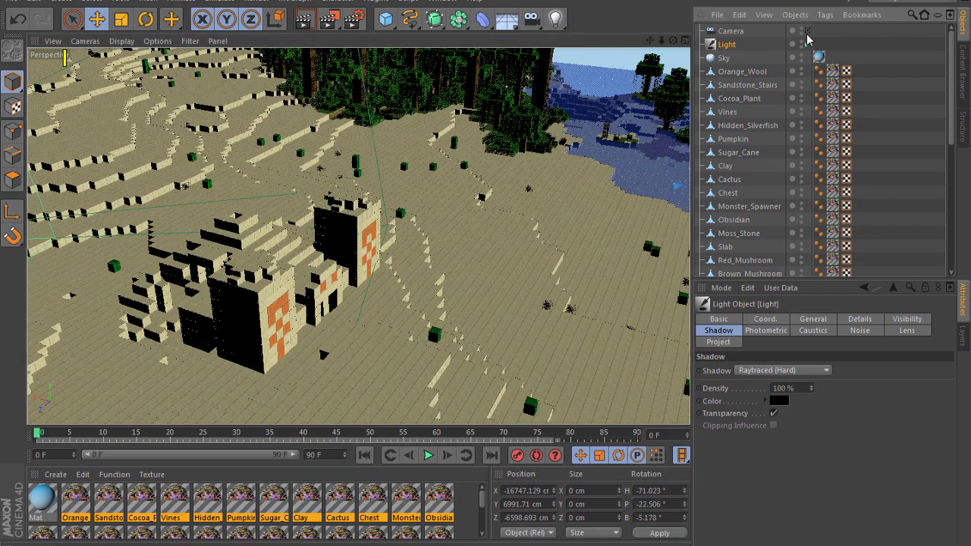
drag(673, 41, 258, 159)
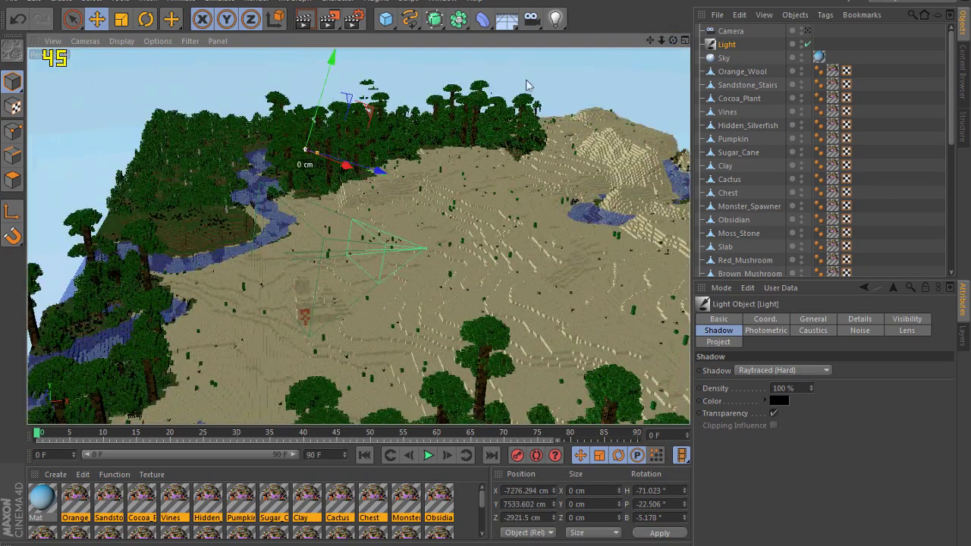
drag(414, 181, 482, 206)
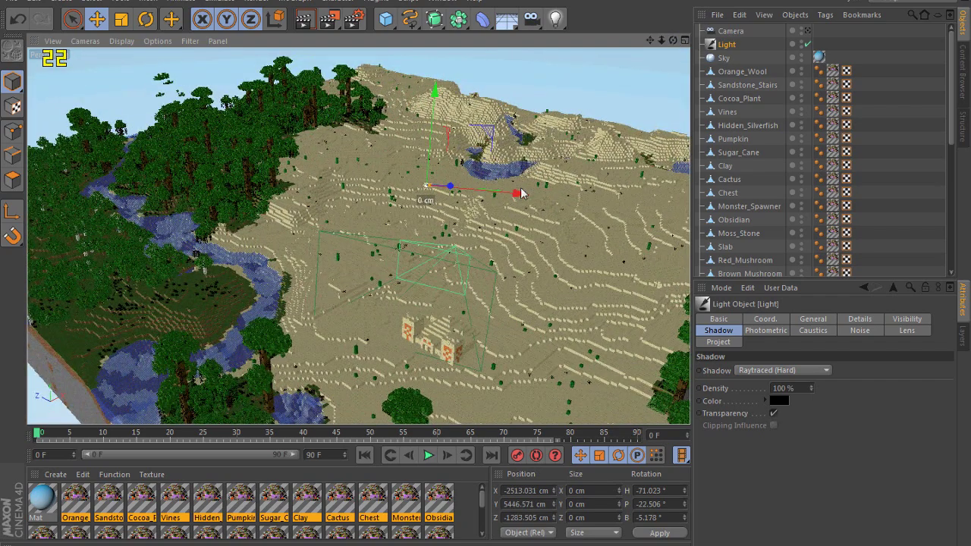
drag(522, 194, 592, 201)
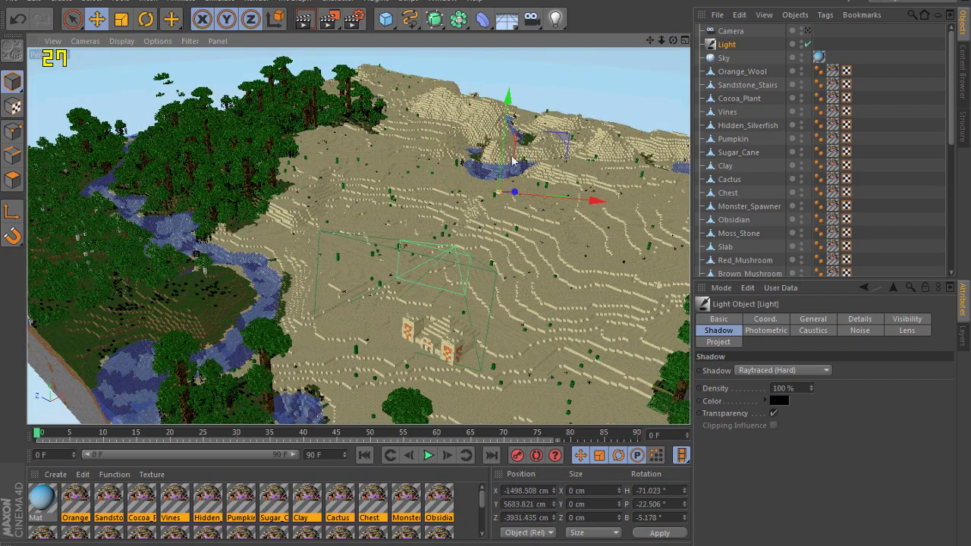
drag(505, 140, 510, 74)
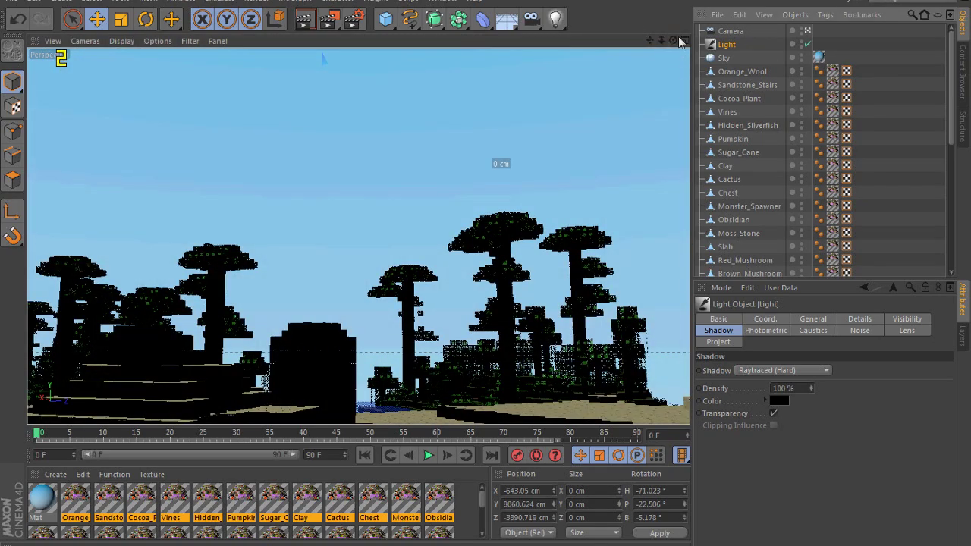
Aim the camera up at the temple's front so that the light sits in the sky above it
drag(676, 41, 672, 40)
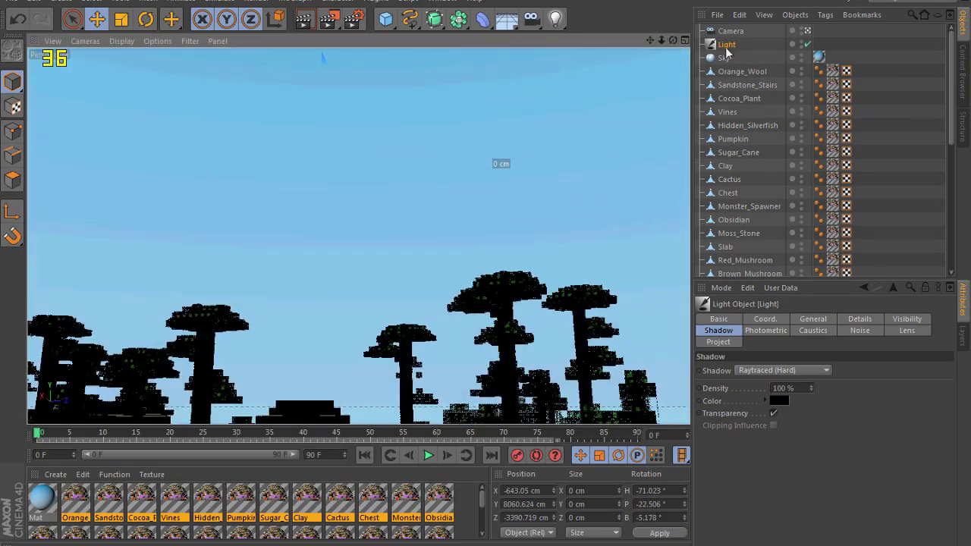
click(730, 31)
drag(672, 41, 673, 40)
scroll(549, 132, up, 3)
scroll(360, 193, up, 5)
scroll(360, 192, up, 5)
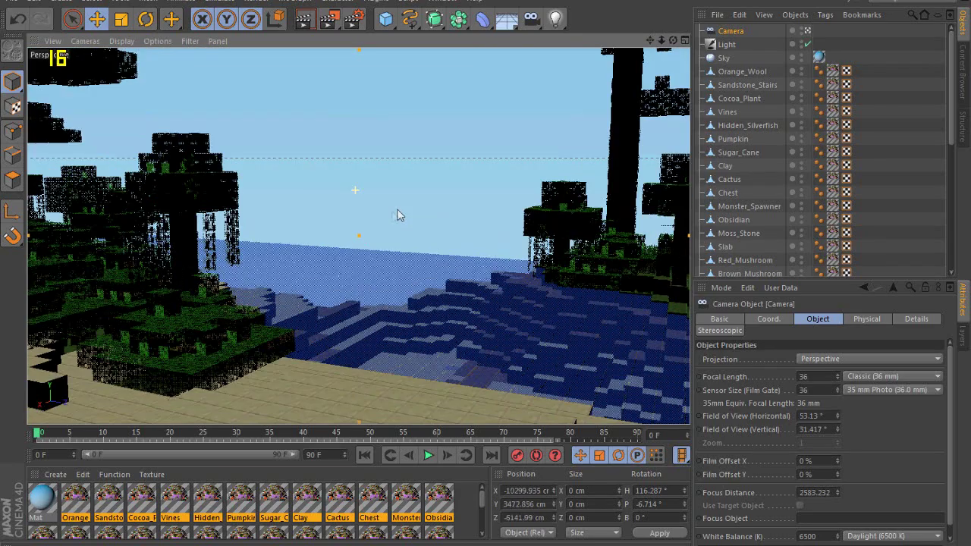
drag(672, 41, 665, 42)
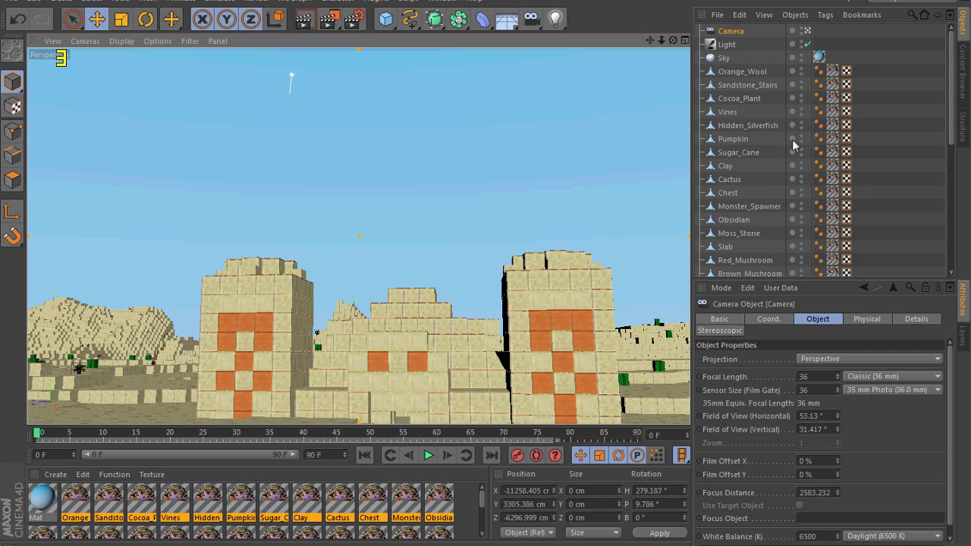
Give the light lens effects with the Sun 1 glow and Star 2 reflexes
click(733, 44)
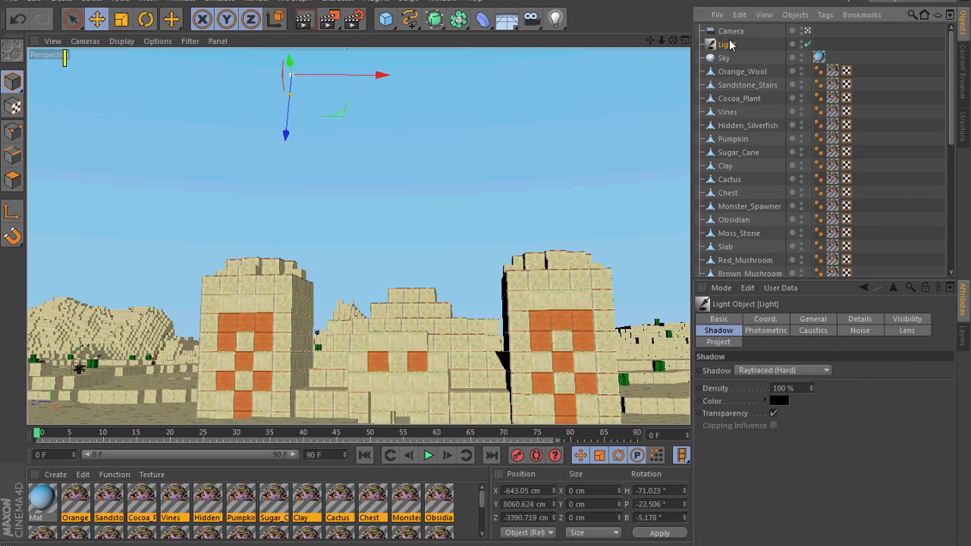
click(907, 331)
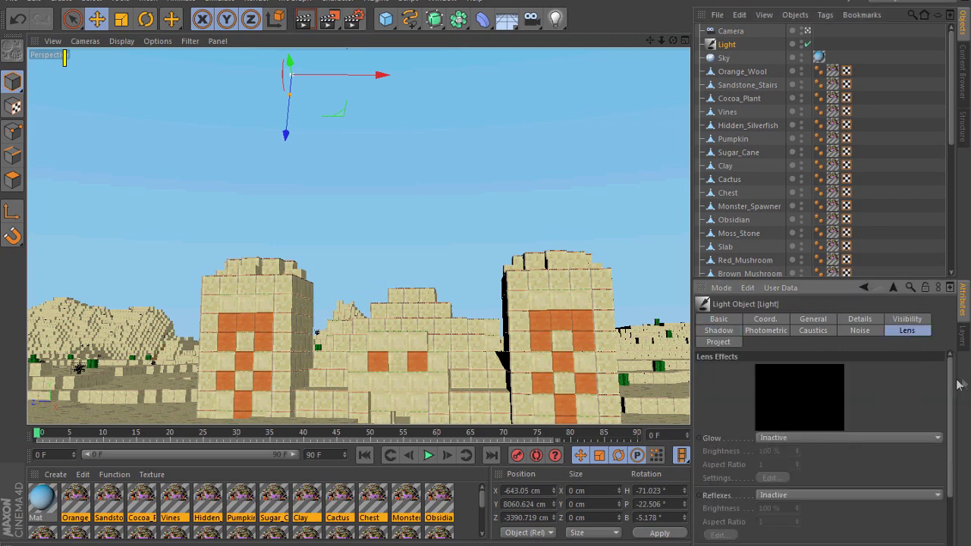
scroll(742, 434, down, 3)
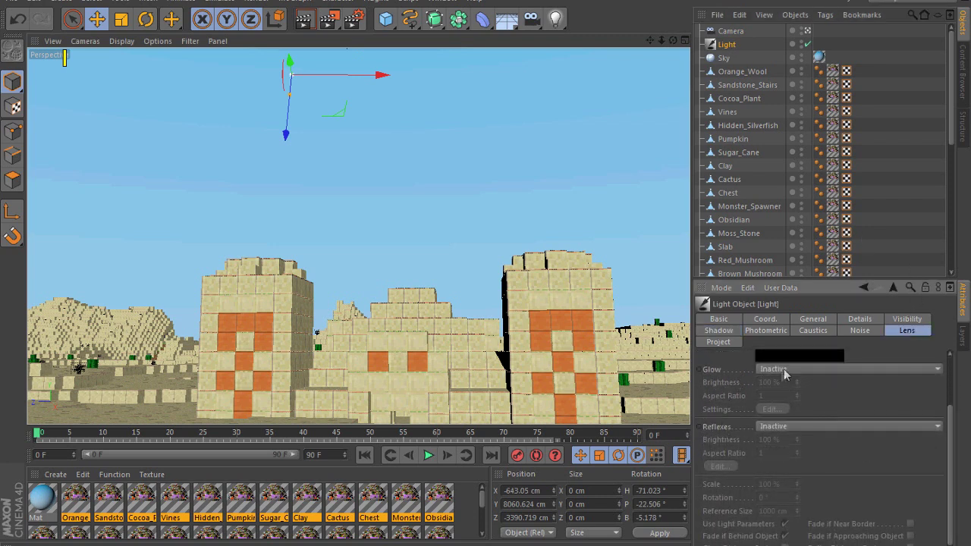
click(786, 369)
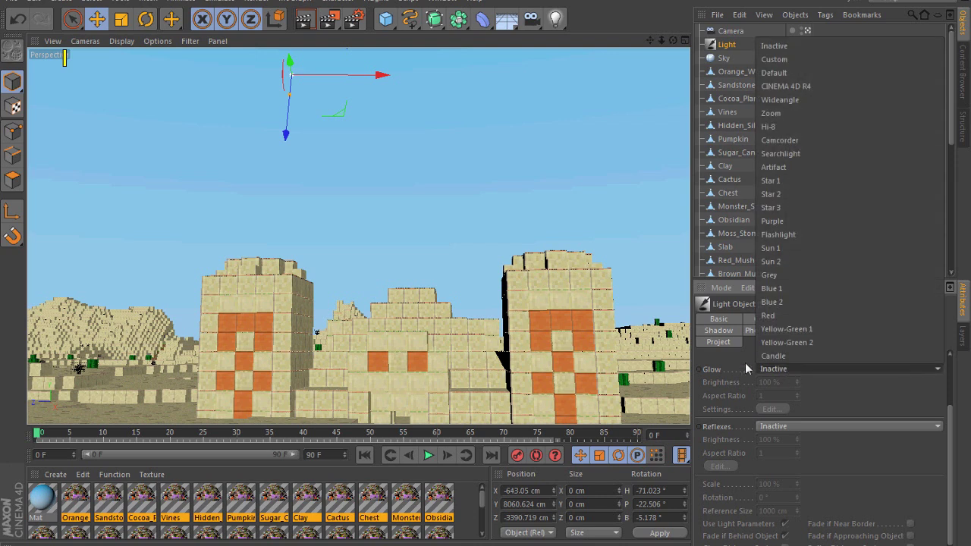
click(788, 249)
scroll(952, 420, up, 3)
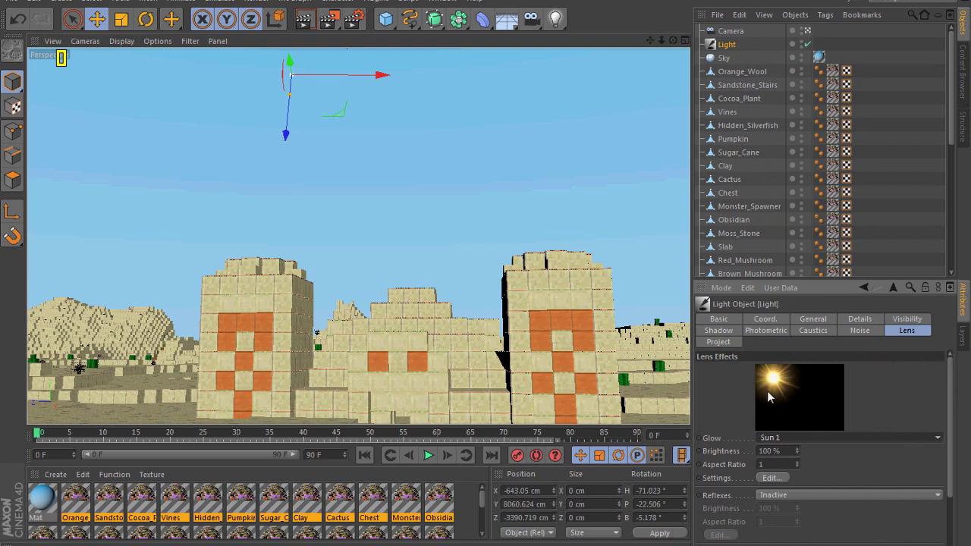
click(799, 495)
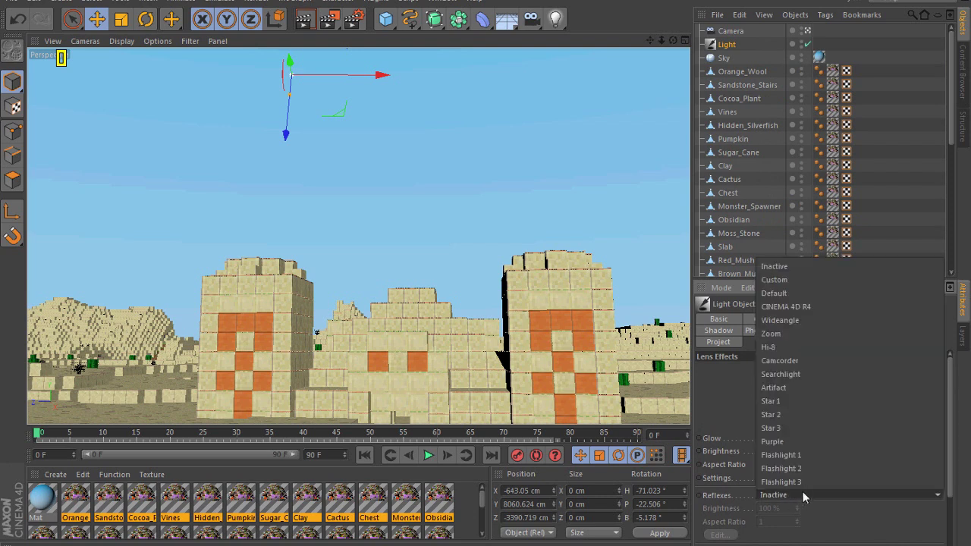
click(785, 413)
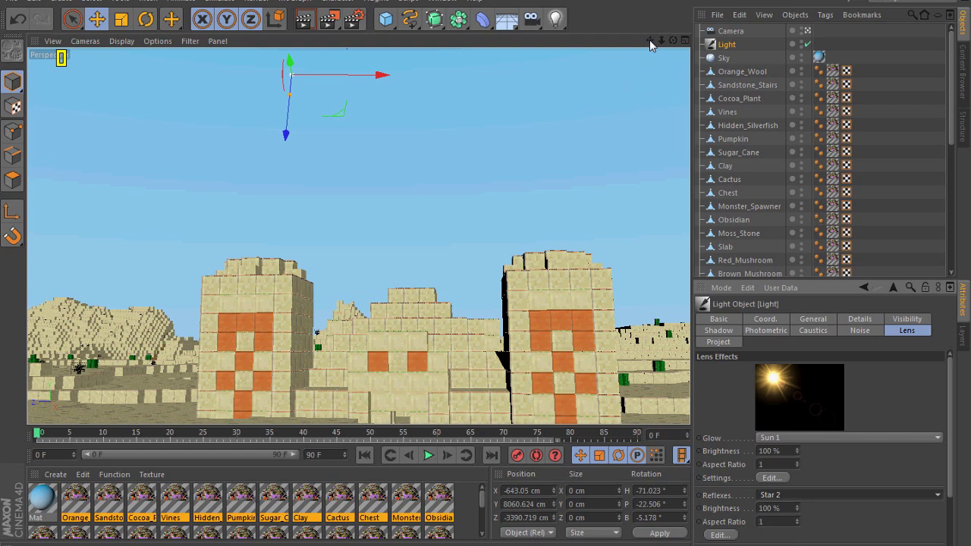
Shift the view slightly and render a preview region covering the sky around the light and the temple's near tower
drag(651, 42, 357, 235)
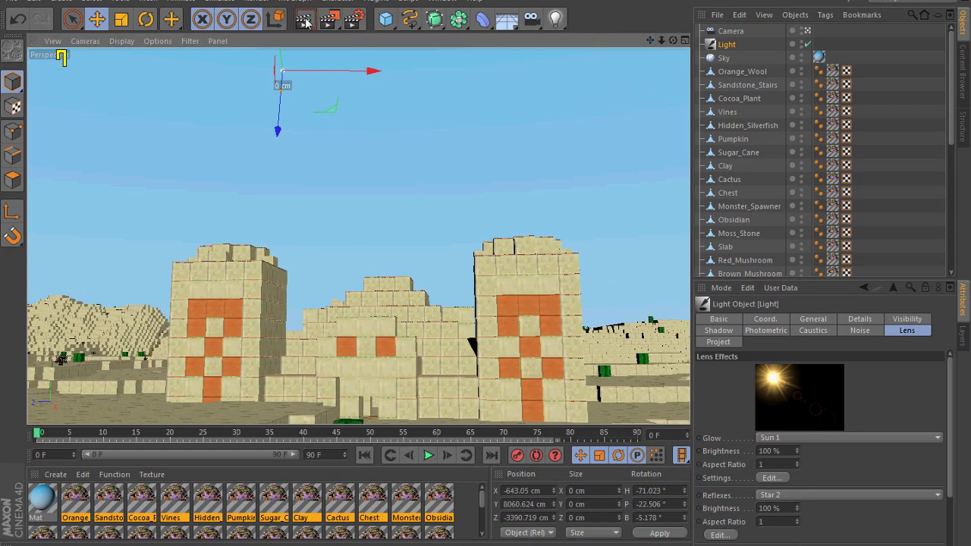
drag(328, 20, 412, 39)
drag(176, 64, 266, 152)
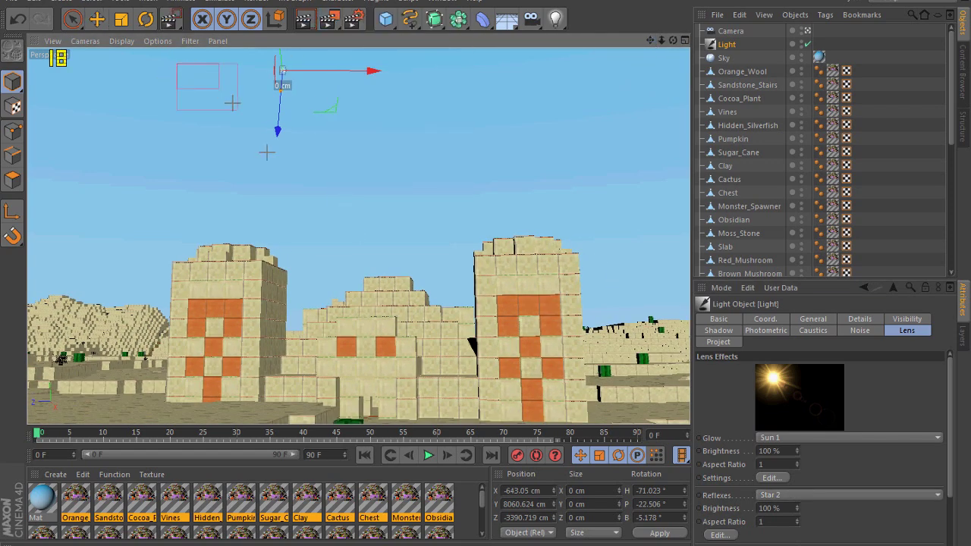
drag(232, 103, 285, 209)
drag(329, 21, 366, 43)
drag(416, 317, 91, 47)
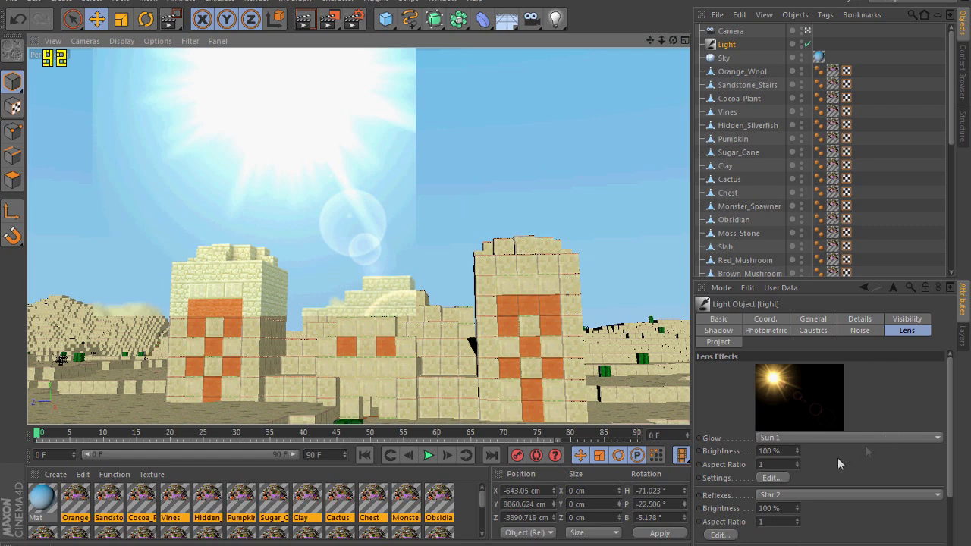
Set the size of glow Element 1 to 8 % in the light's Glow Editor, close the editor and render the view
click(780, 479)
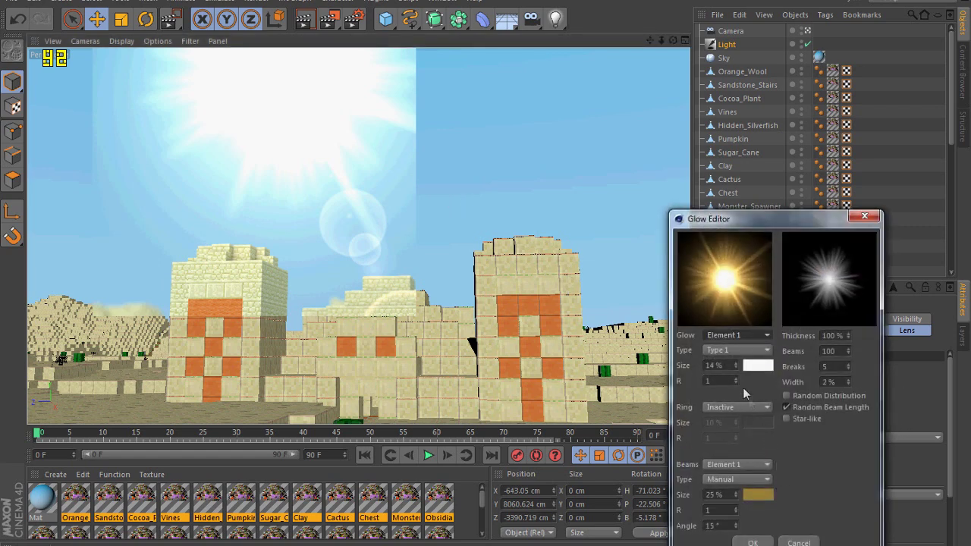
double_click(721, 365)
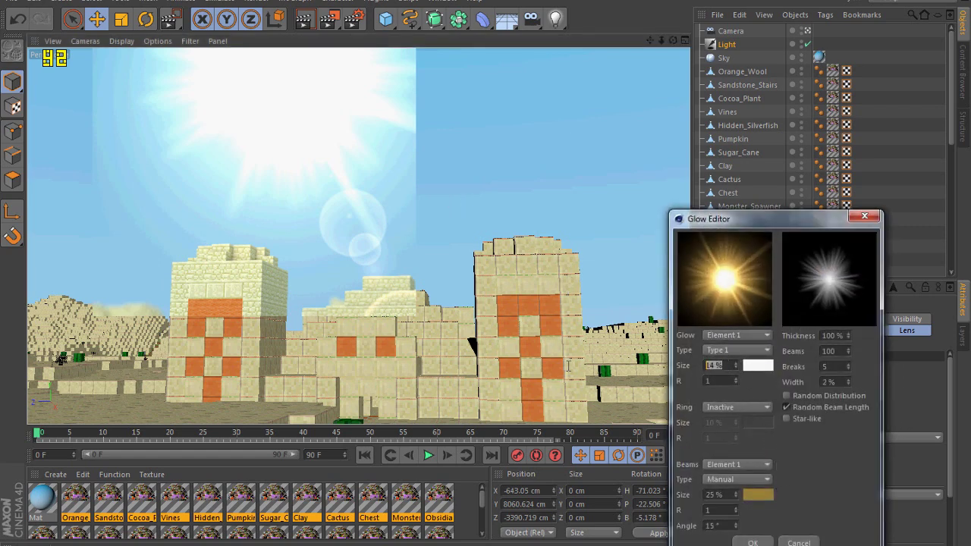
text(8)
key(Return)
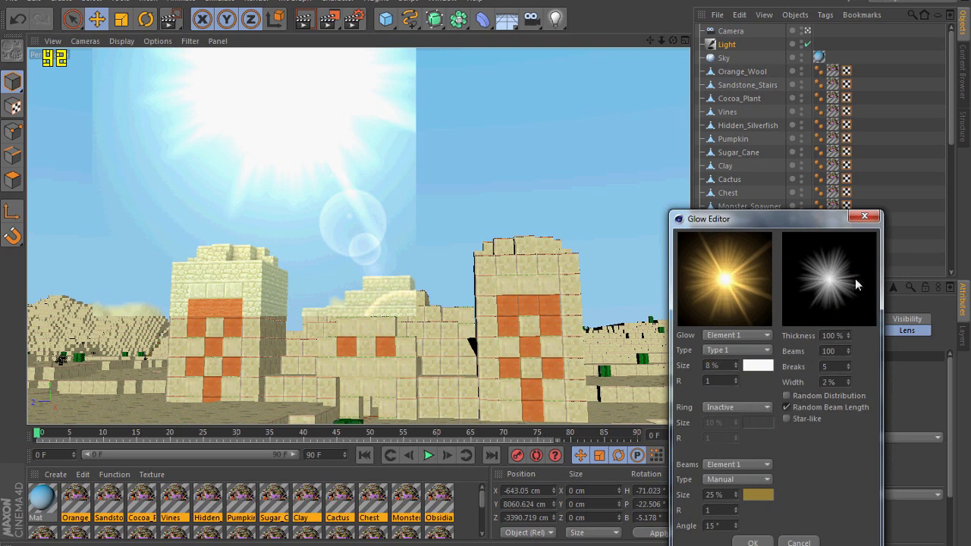
click(864, 217)
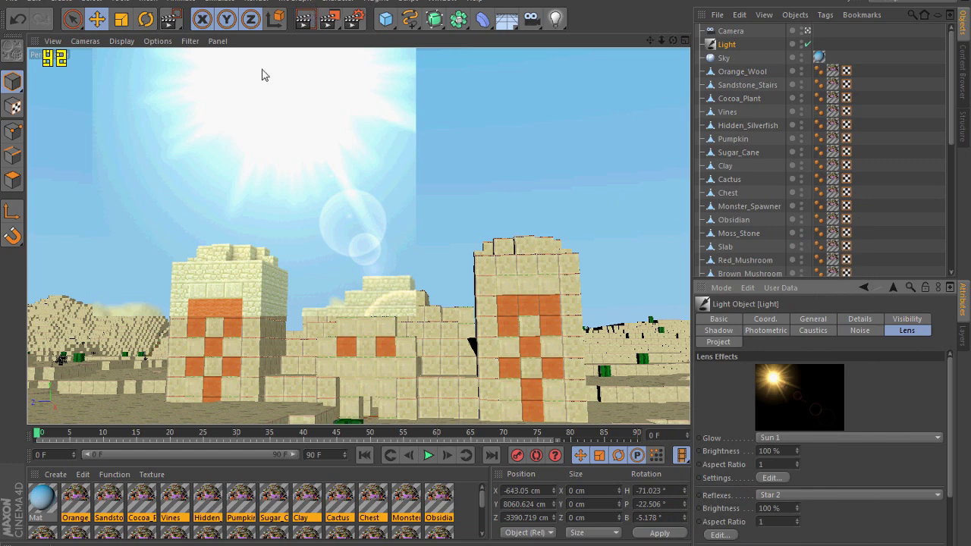
key(ctrl+r)
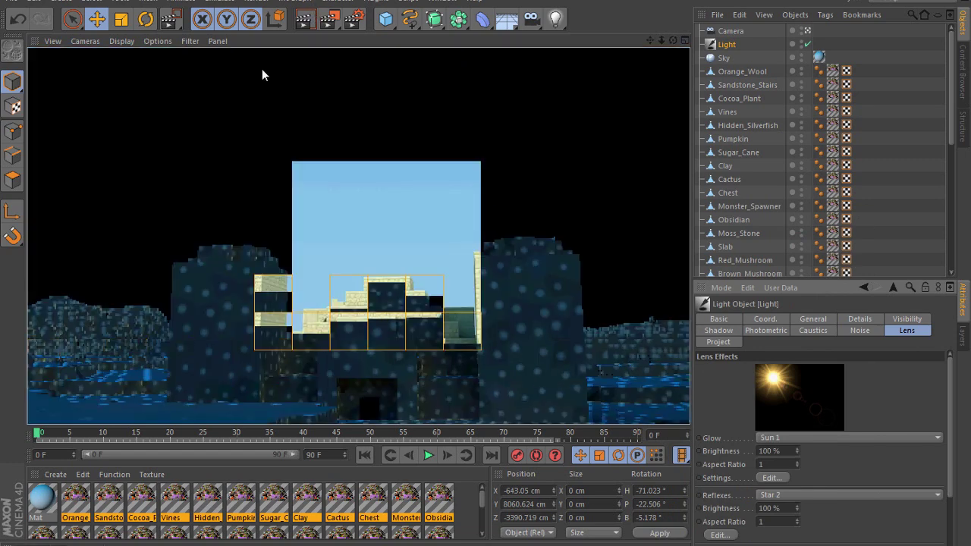